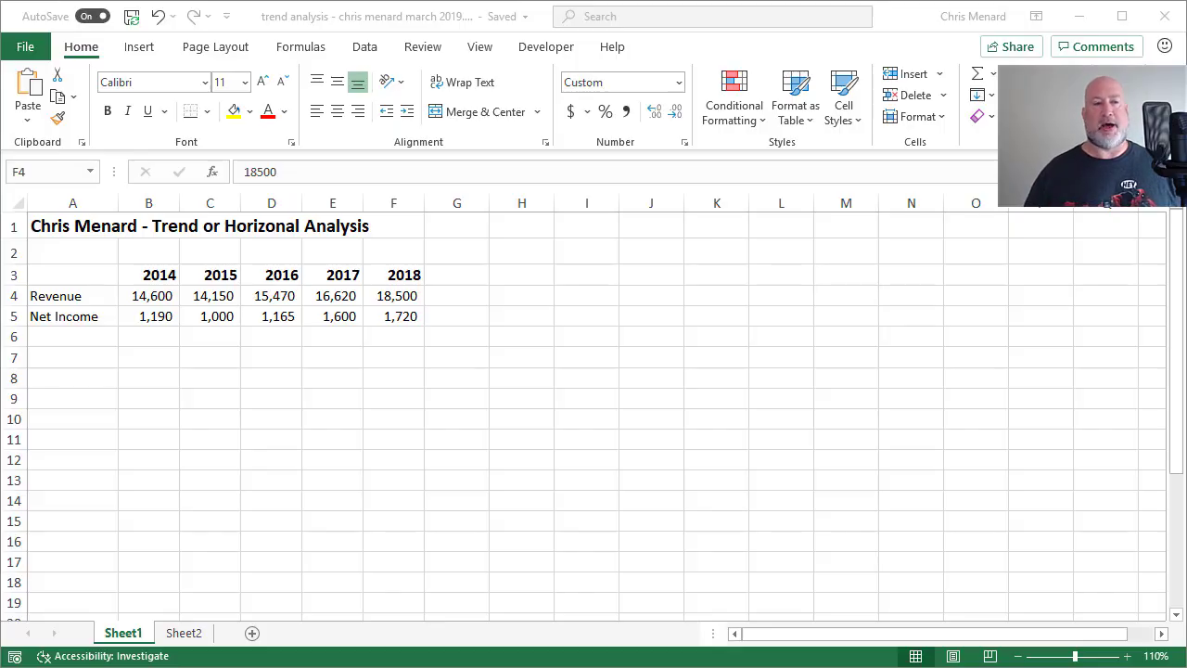
- Copy the year, revenue and net income table in A3:F5 to the block starting at A7
click(165, 318)
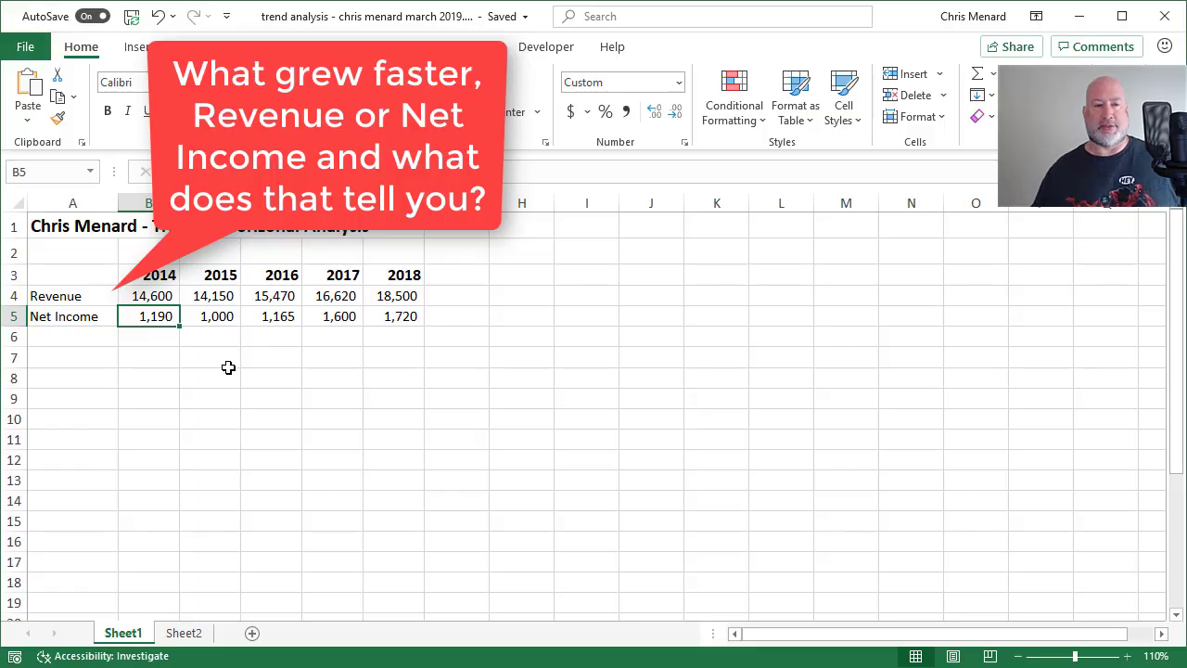
click(223, 289)
drag(88, 278, 399, 320)
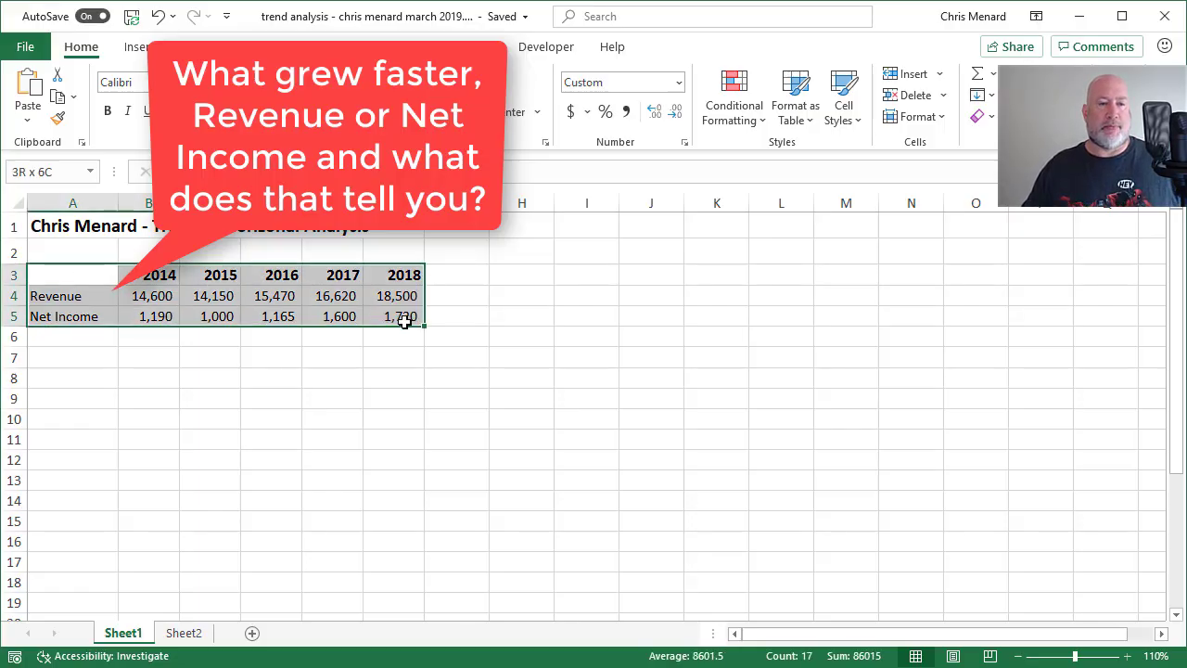
right_click(405, 317)
click(441, 353)
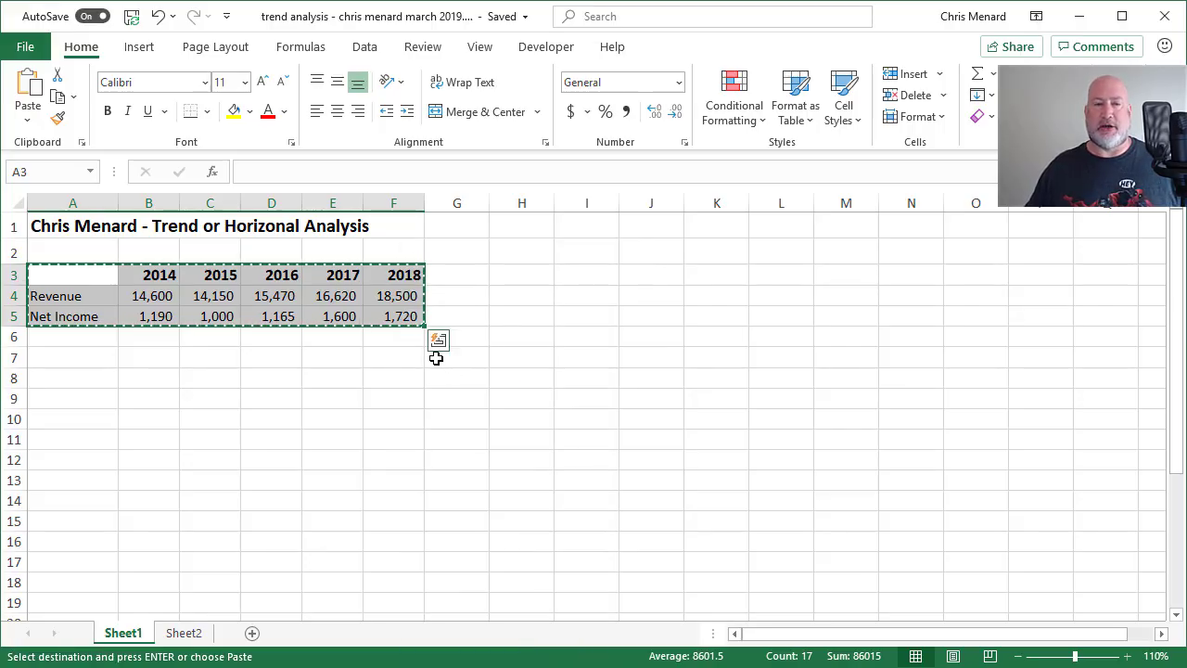
click(65, 359)
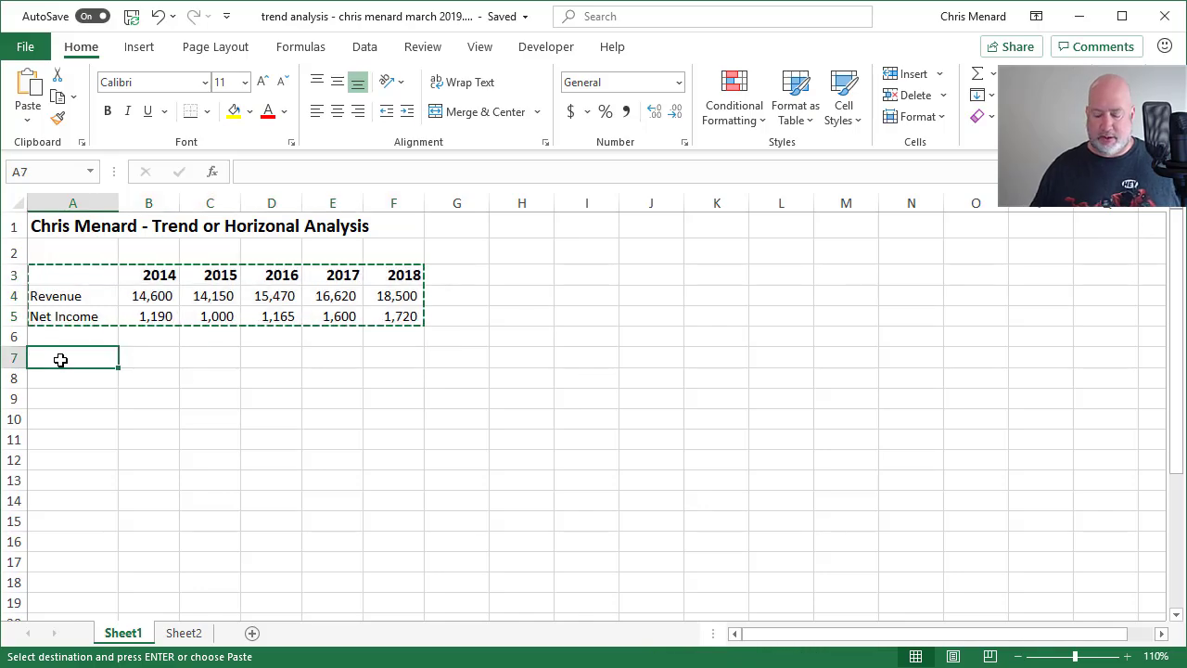
key(Return)
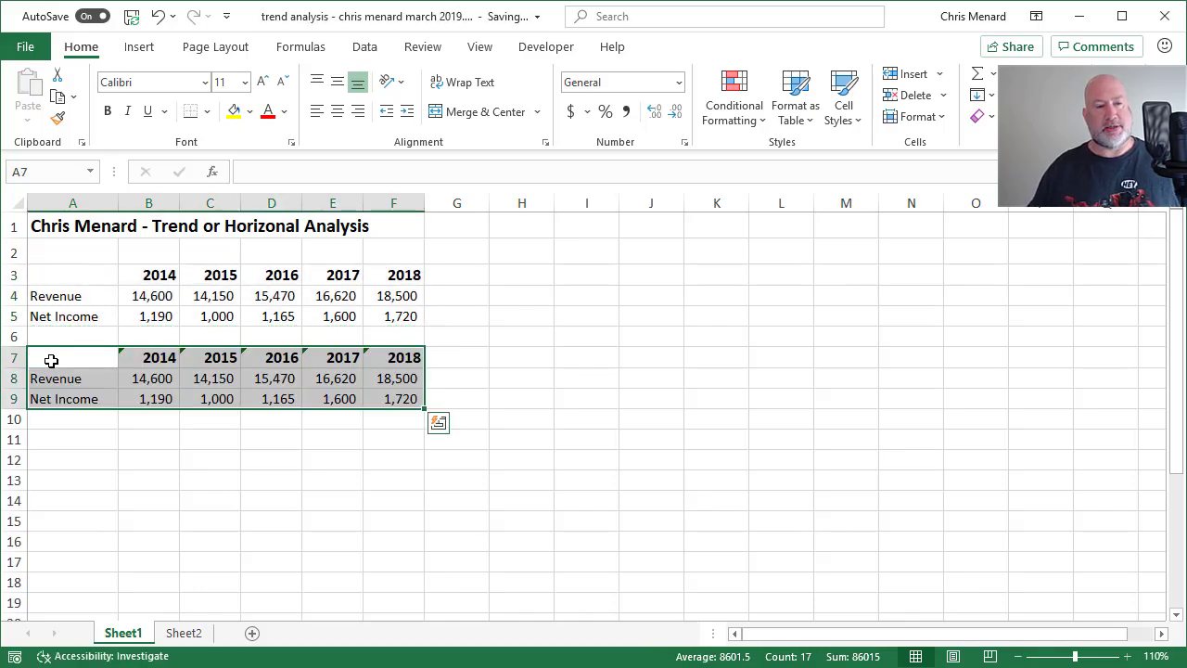
- Relabel the copied rows in A8 and A9 as "Revenue %" and "Net Income %"
click(109, 377)
key(F2)
text(%)
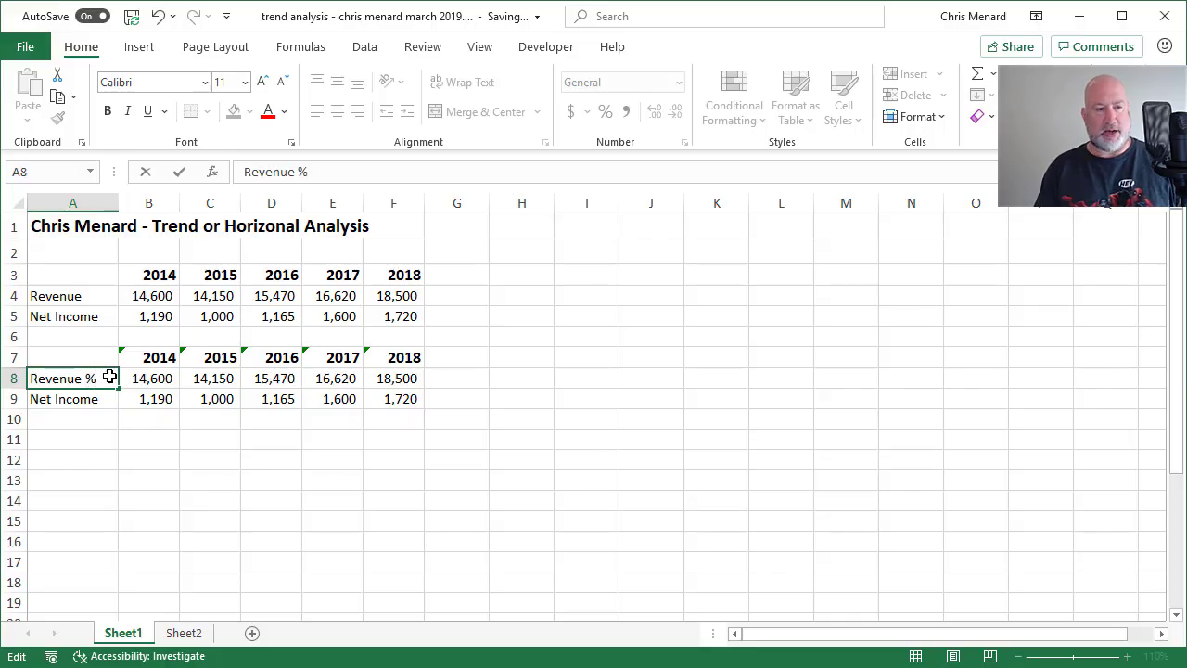
key(Return)
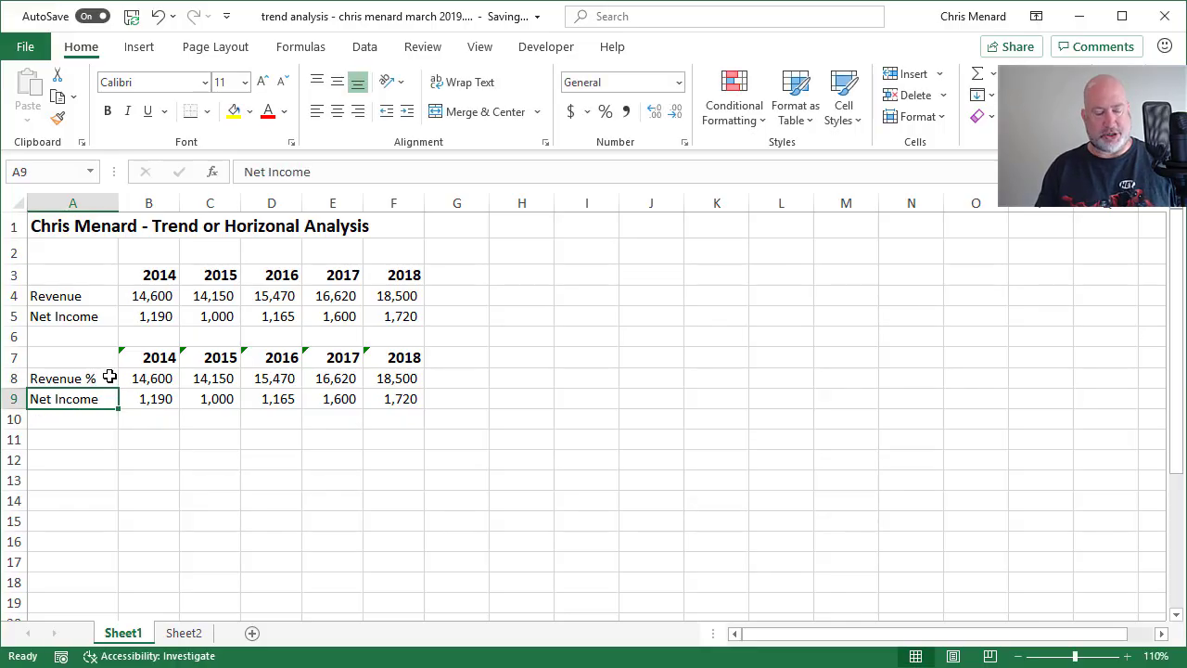
key(F2)
text(%)
key(Return)
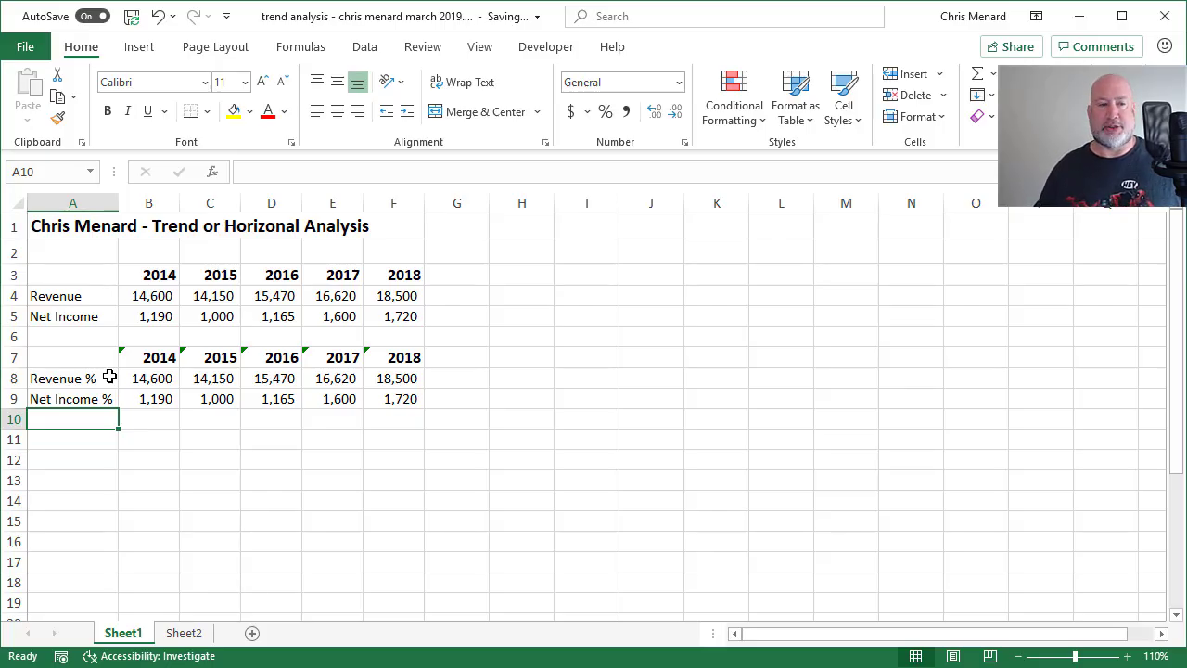
- Clear the copied figures from B8:F9, keeping the year headers and row labels
drag(158, 377, 379, 400)
key(Delete)
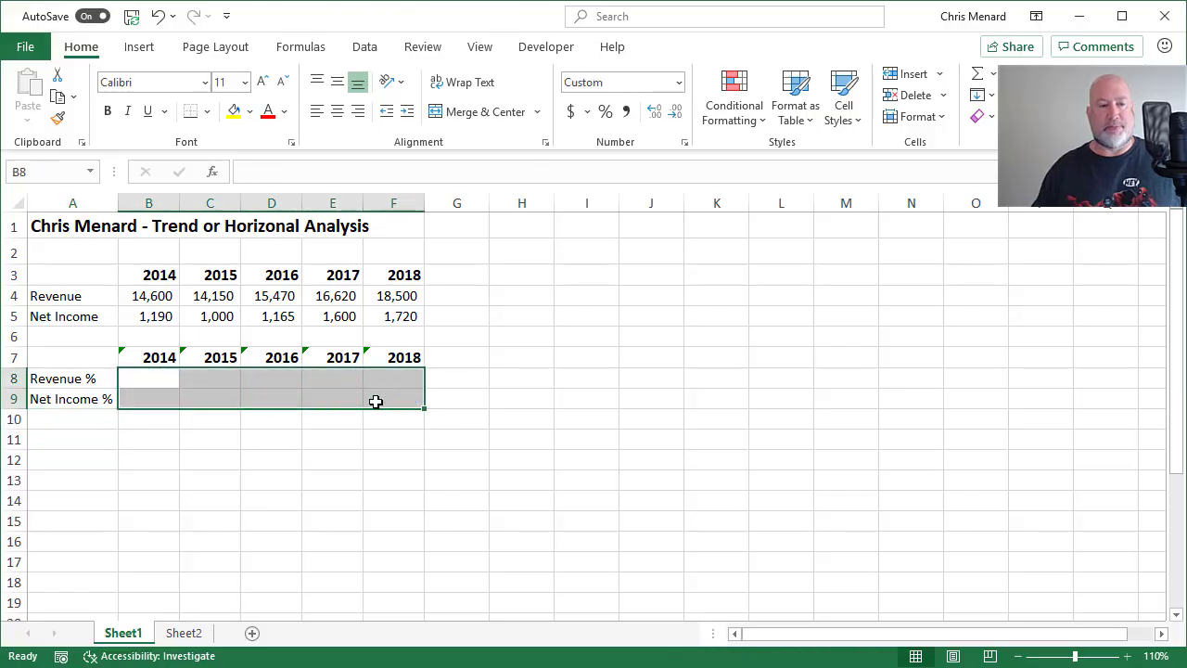
click(150, 322)
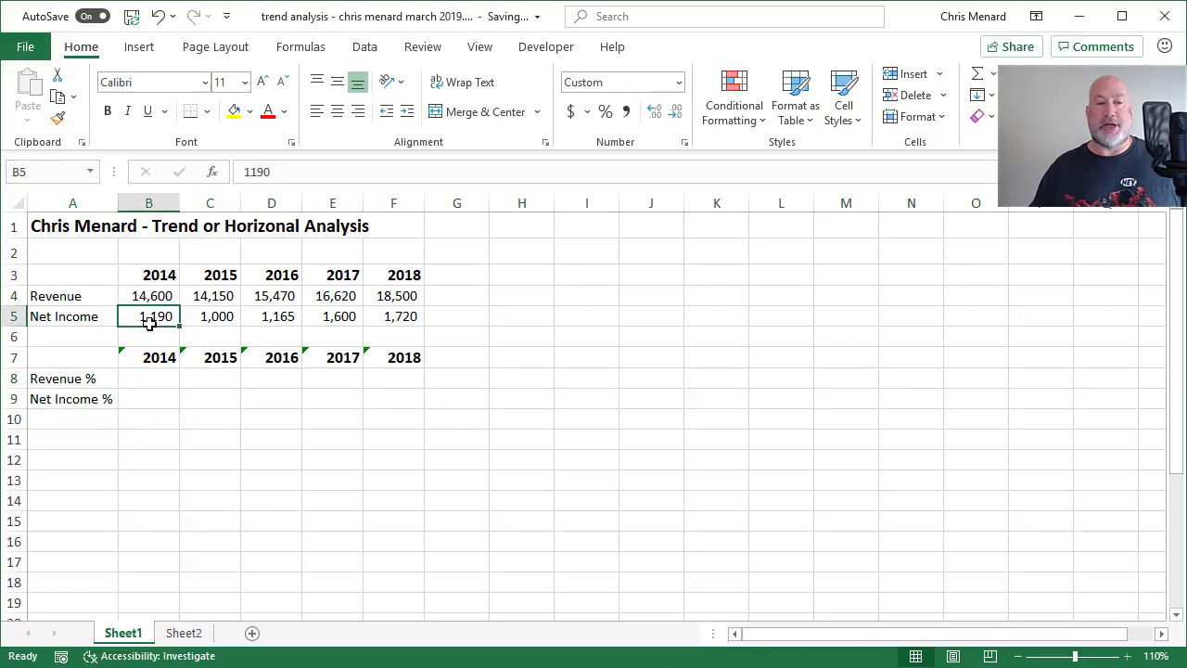
- Enter the formula =B4/B4 in B8 for the 2014 base year and format it as a percentage
click(161, 381)
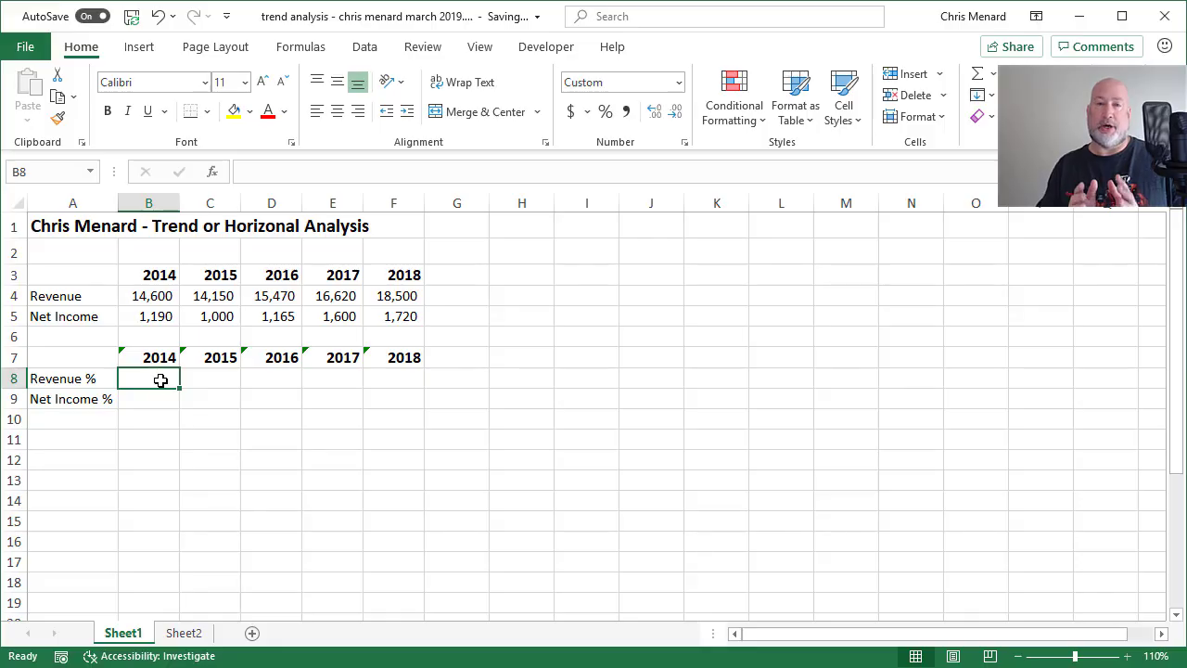
text(=)
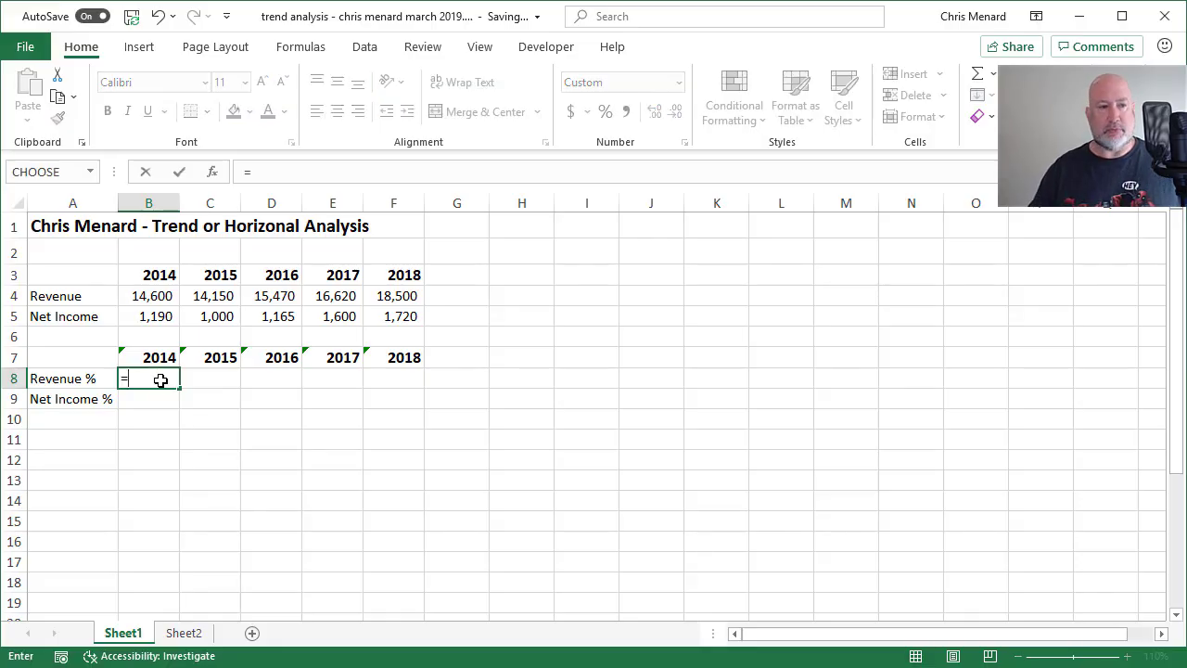
click(167, 297)
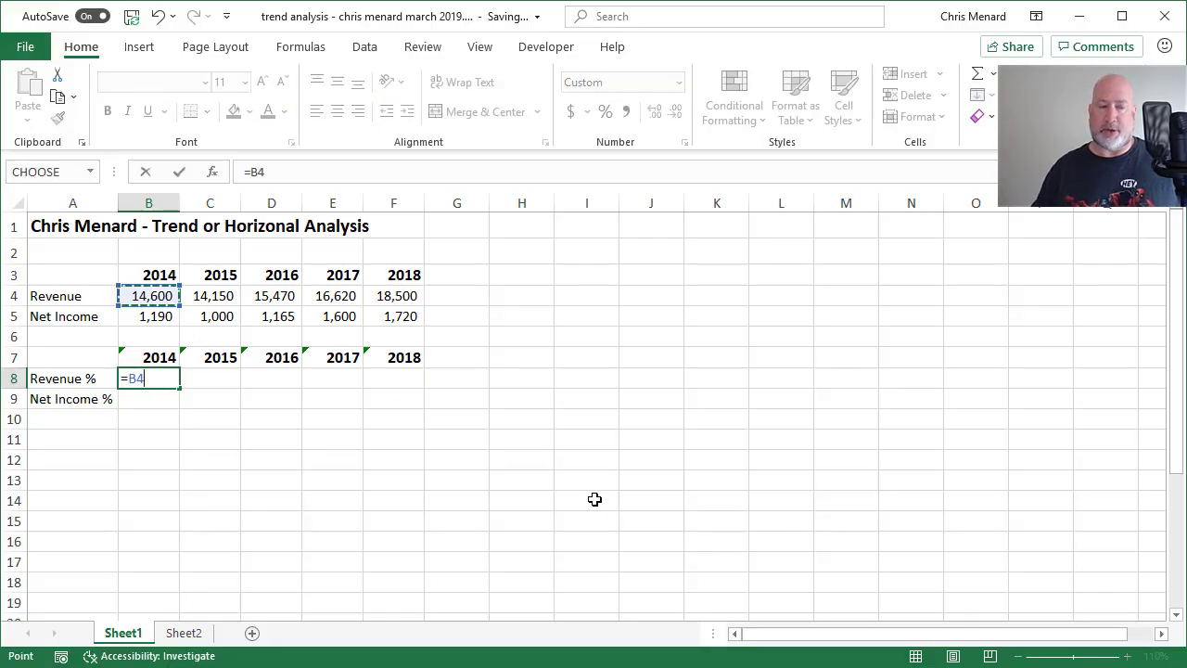
text(/)
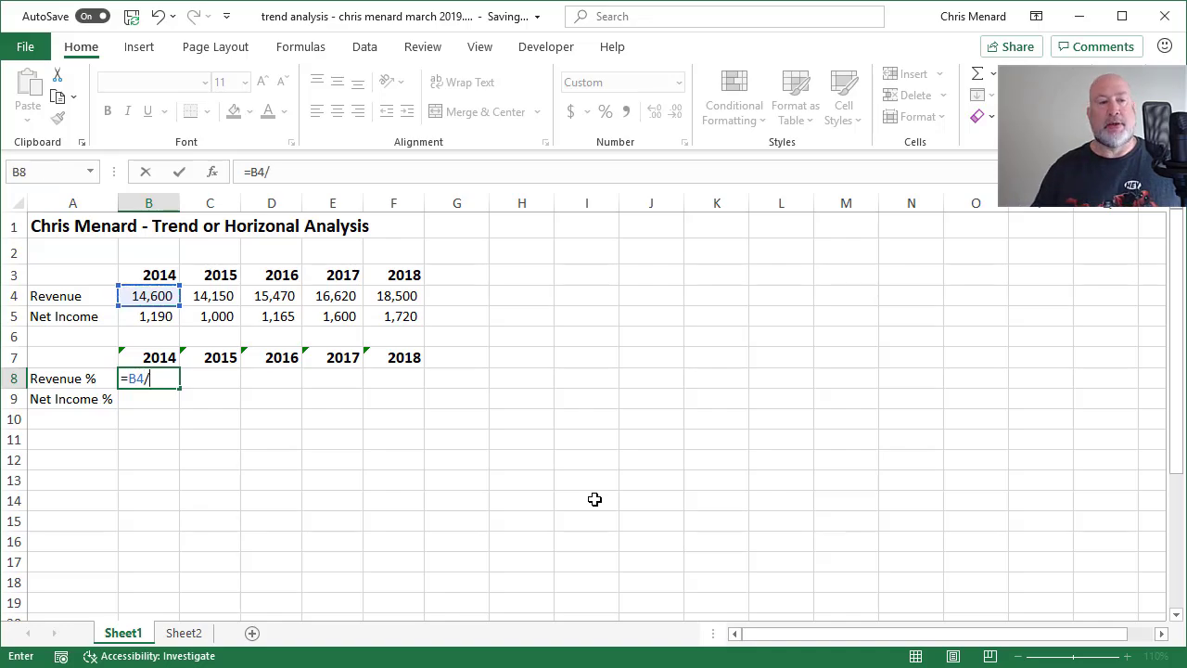
click(153, 294)
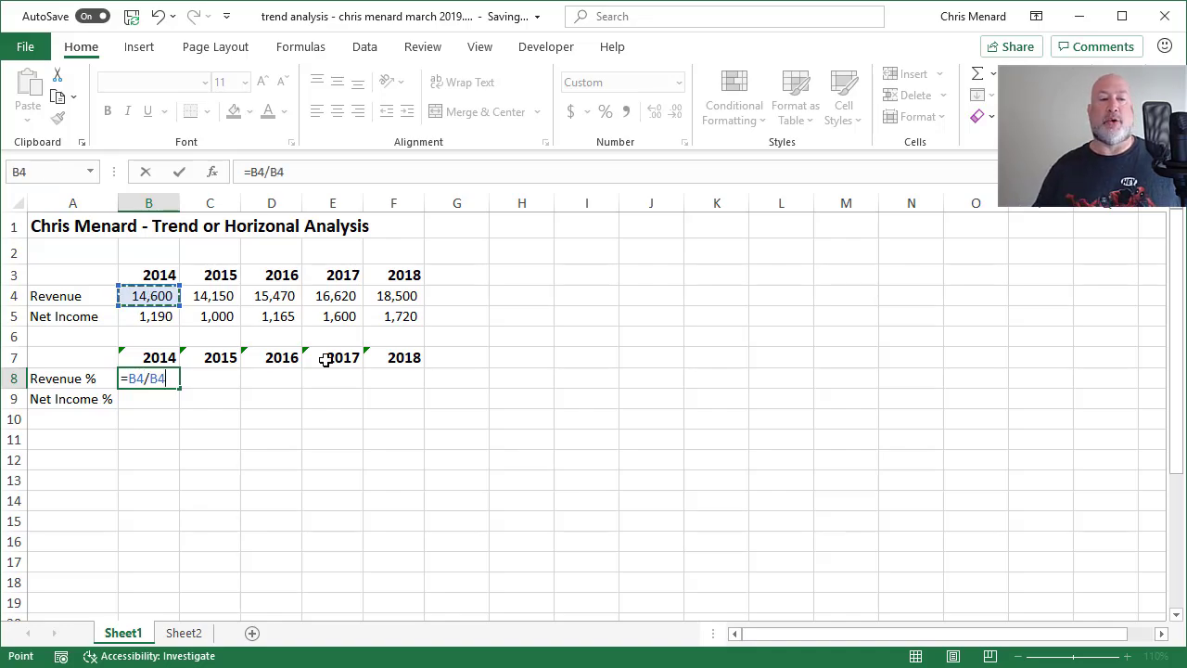
key(ctrl+Return)
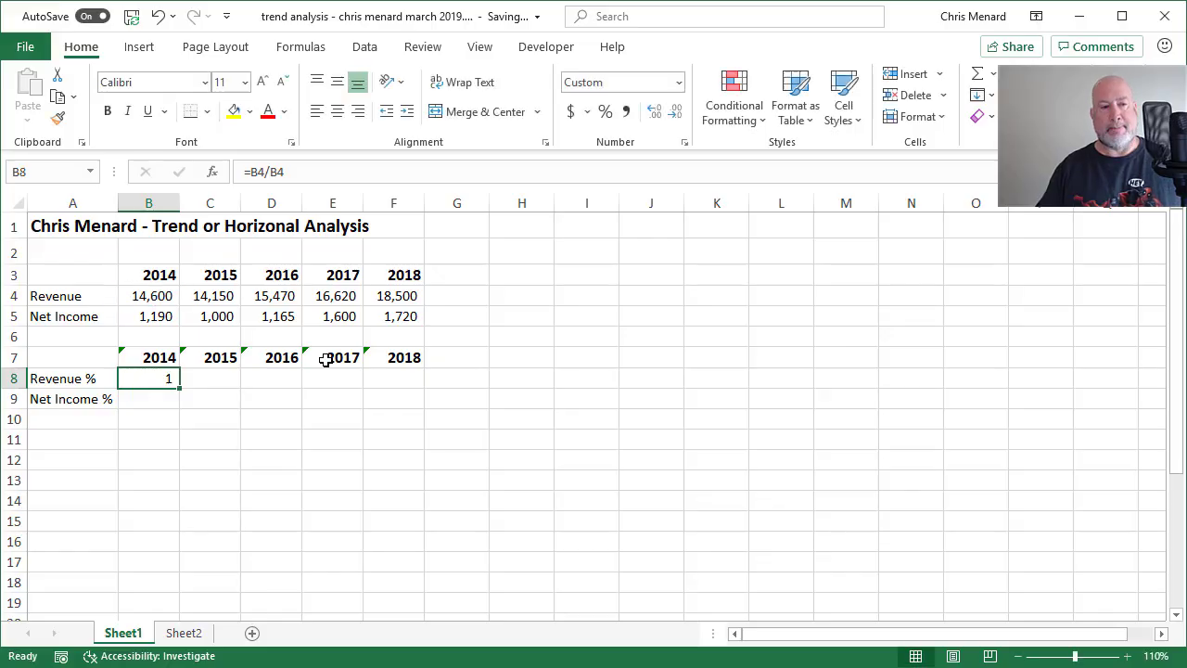
click(605, 112)
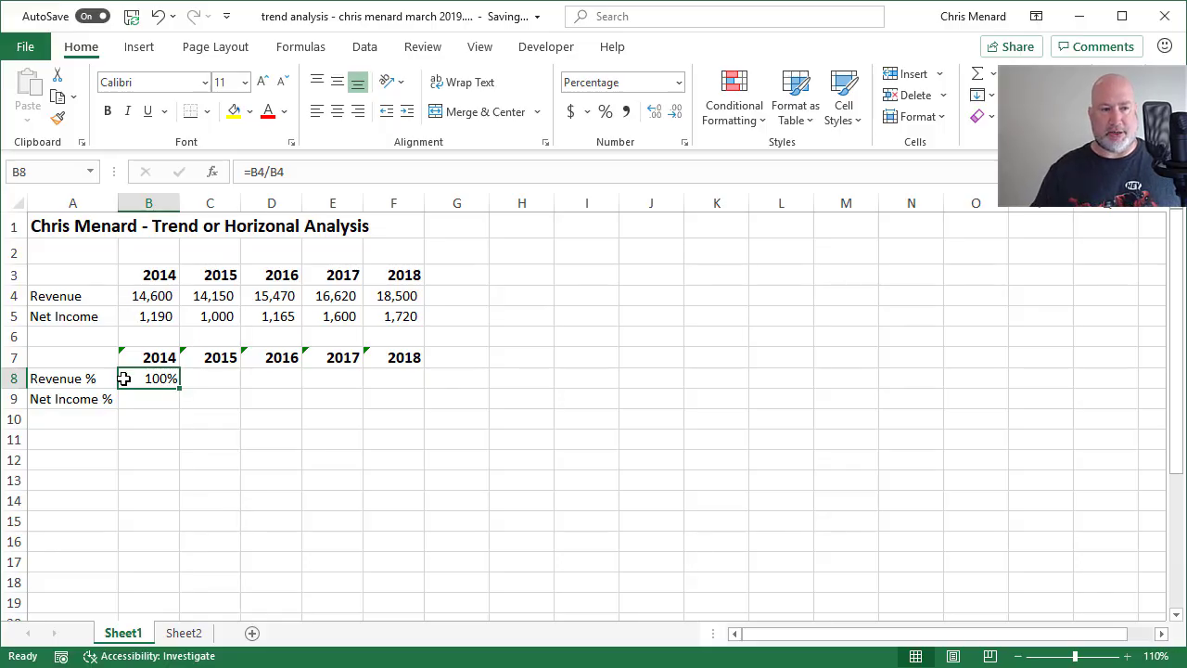
- Lock the column of the divisor in B8 so the formula reads =B4/$B4
double_click(154, 380)
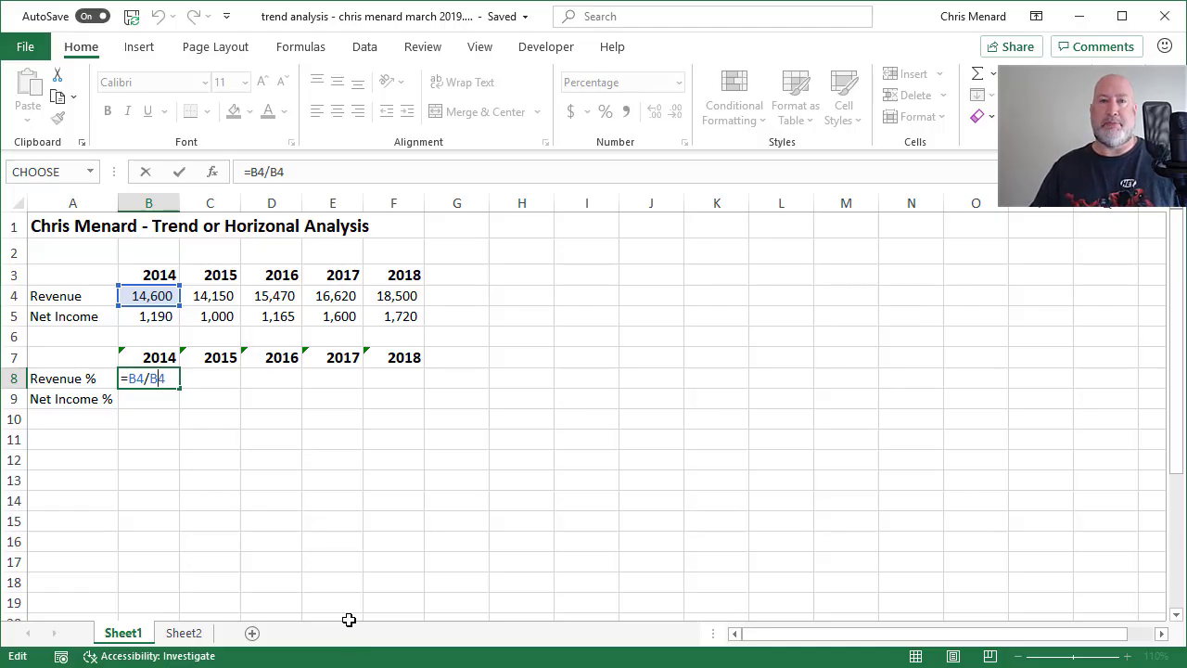
key(F4)
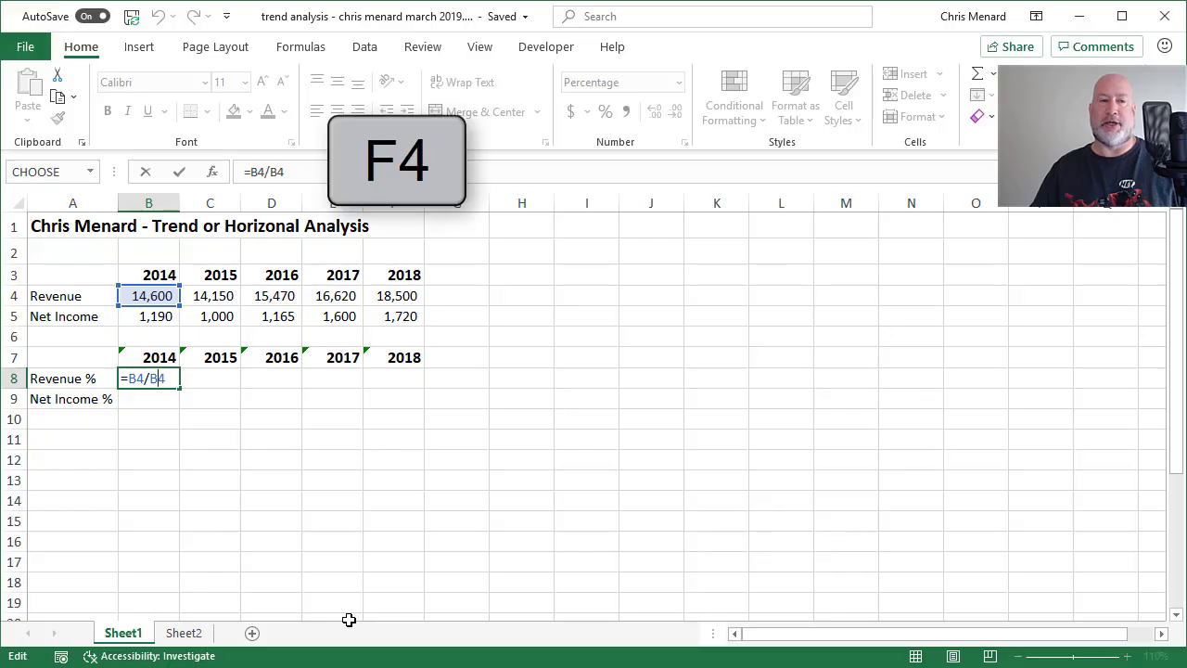
key(F4)
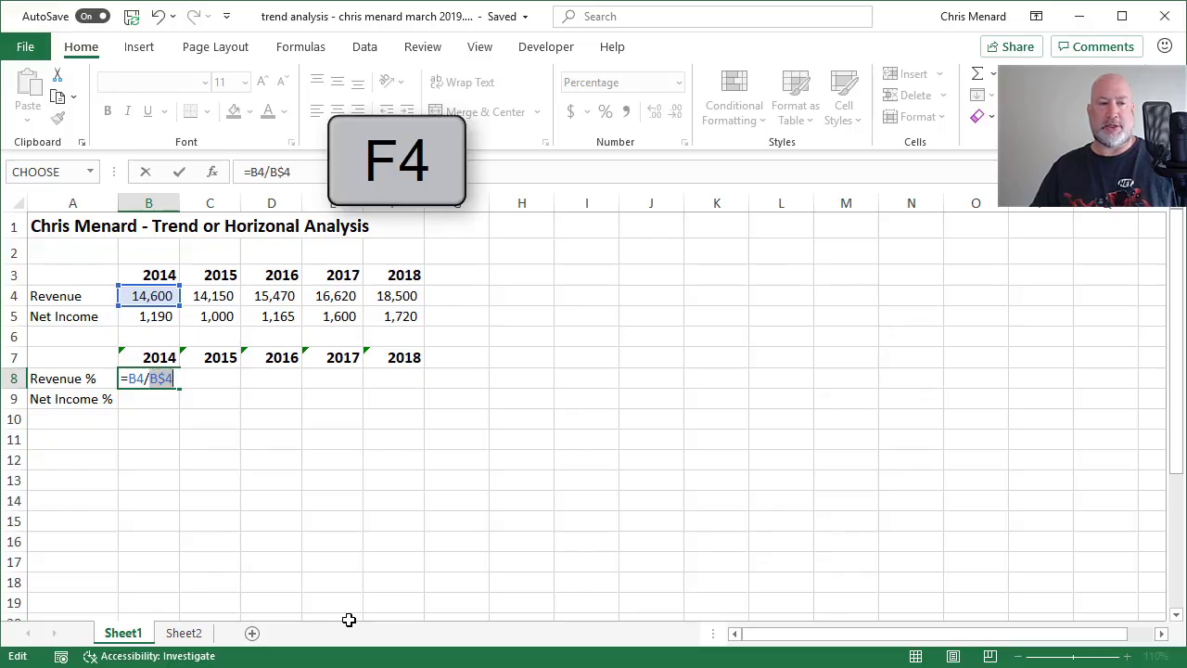
key(F4)
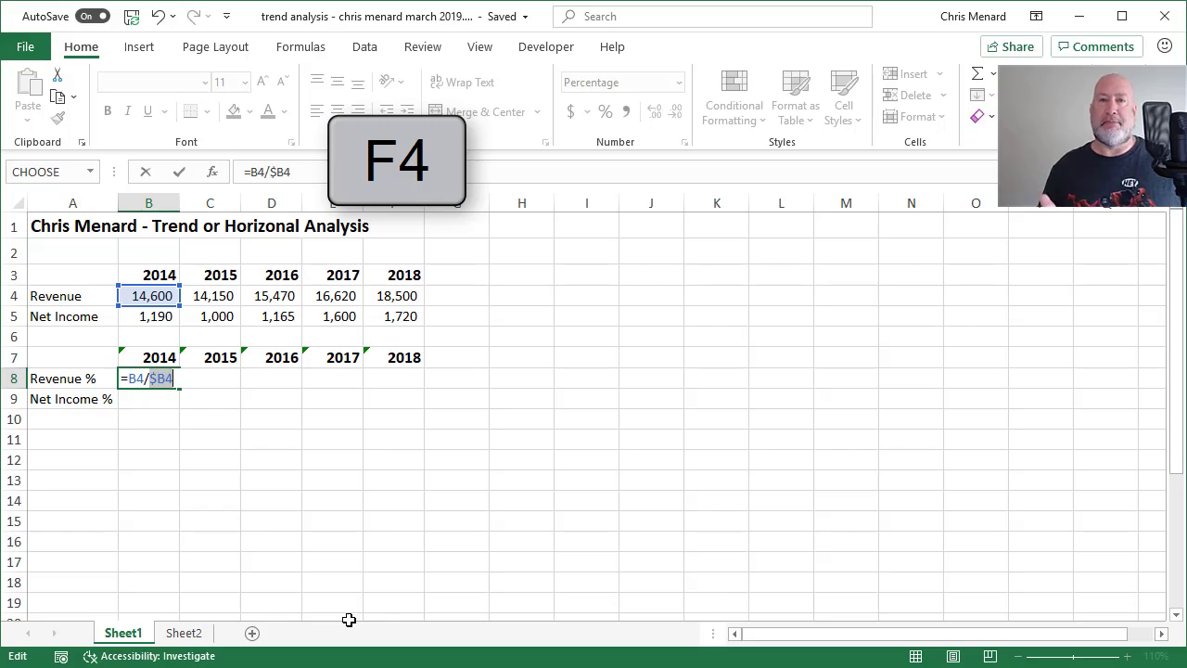
key(ctrl+Return)
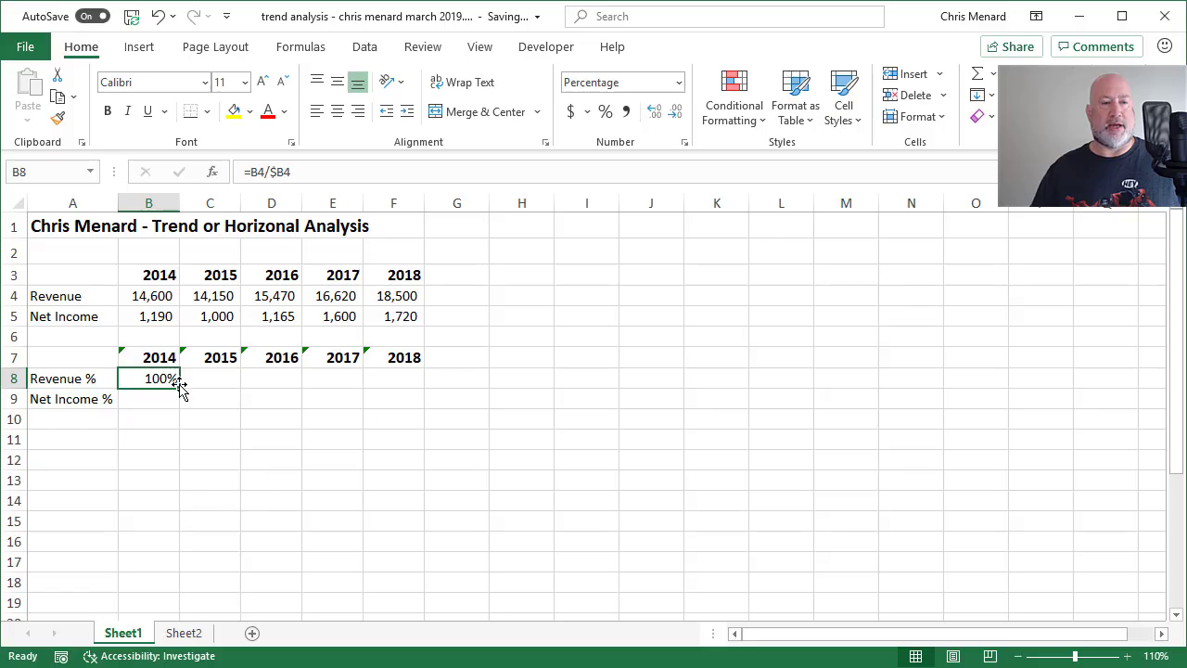
- Fill the B8 formula into C8 for 2015 and inspect the cell references it uses
drag(180, 387, 223, 394)
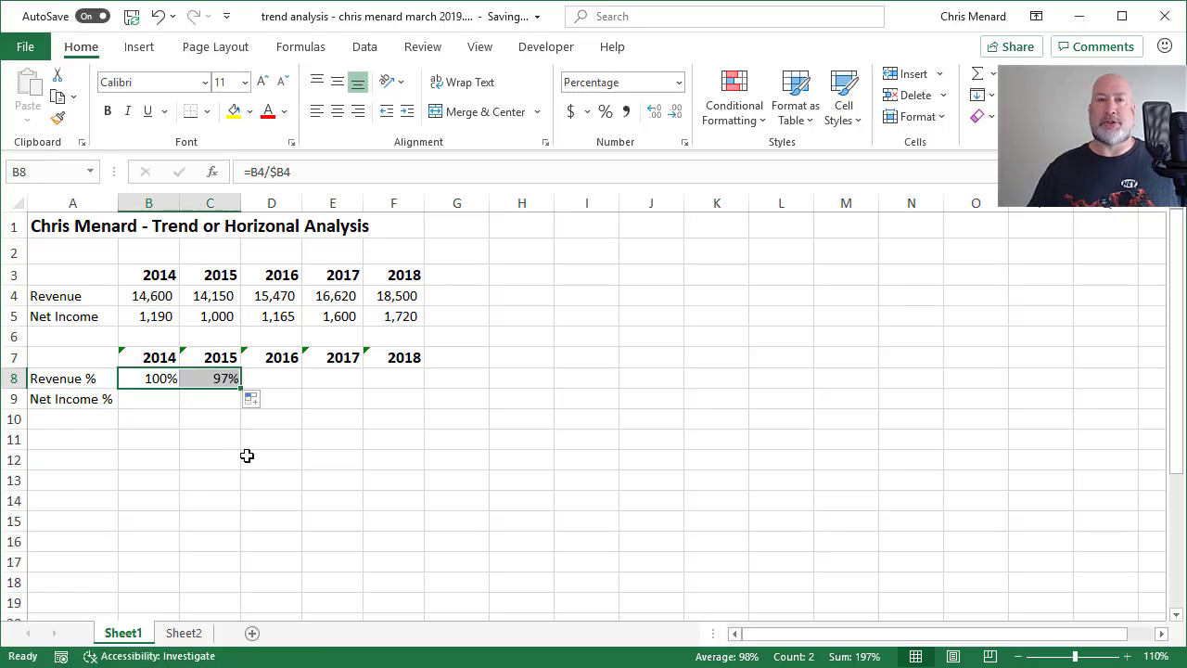
click(226, 376)
double_click(225, 376)
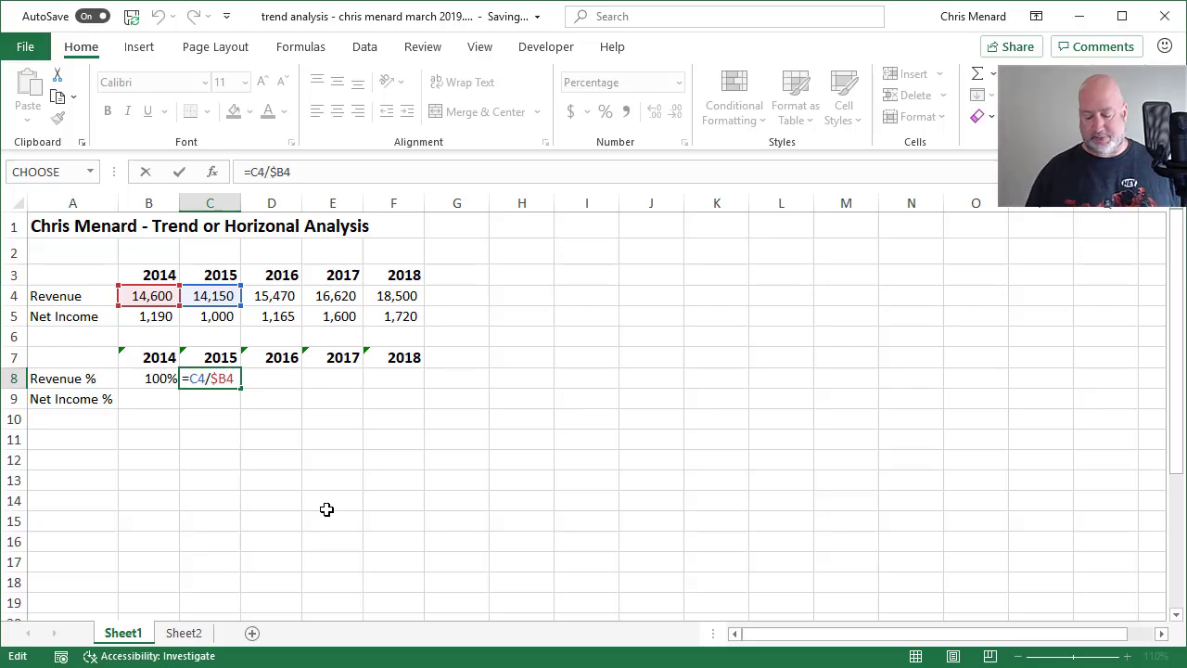
key(ctrl+Return)
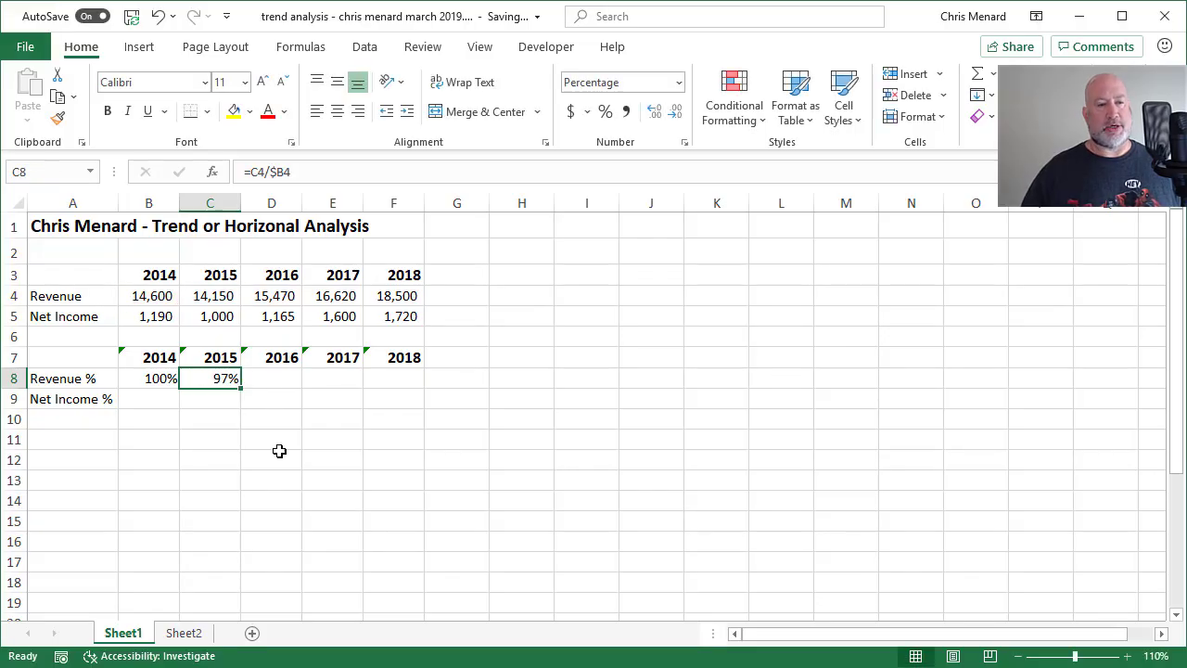
- Extend the revenue percentage formula from C8 to D8 for 2016 and inspect its cell references
click(236, 391)
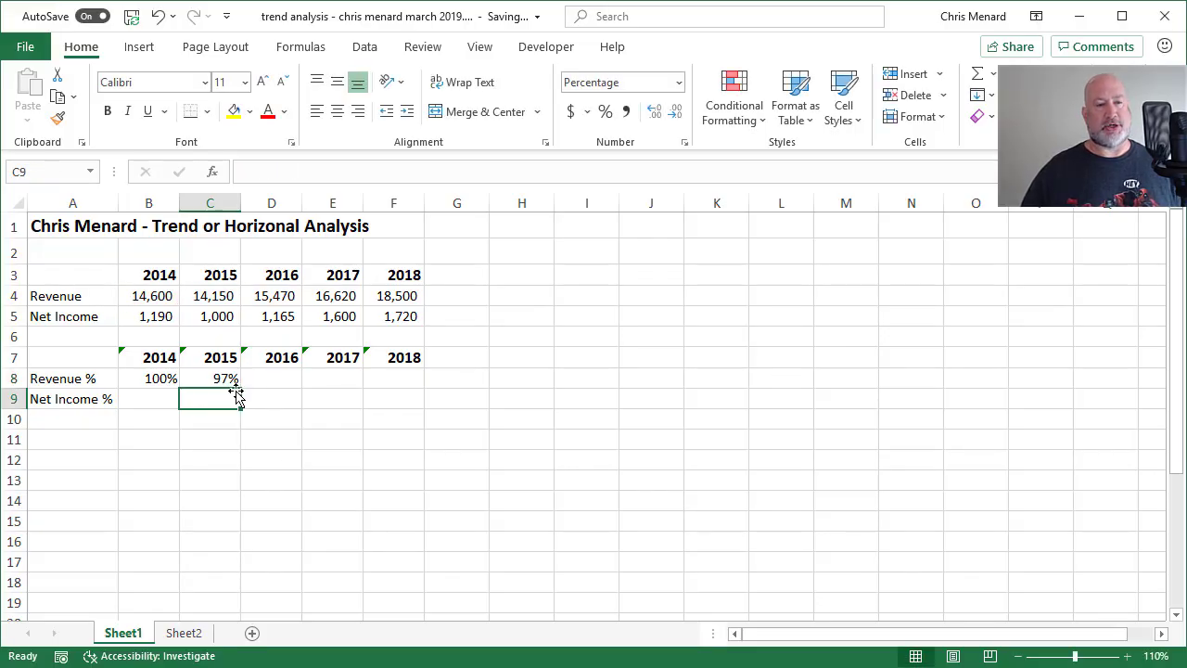
click(231, 383)
drag(244, 390, 292, 402)
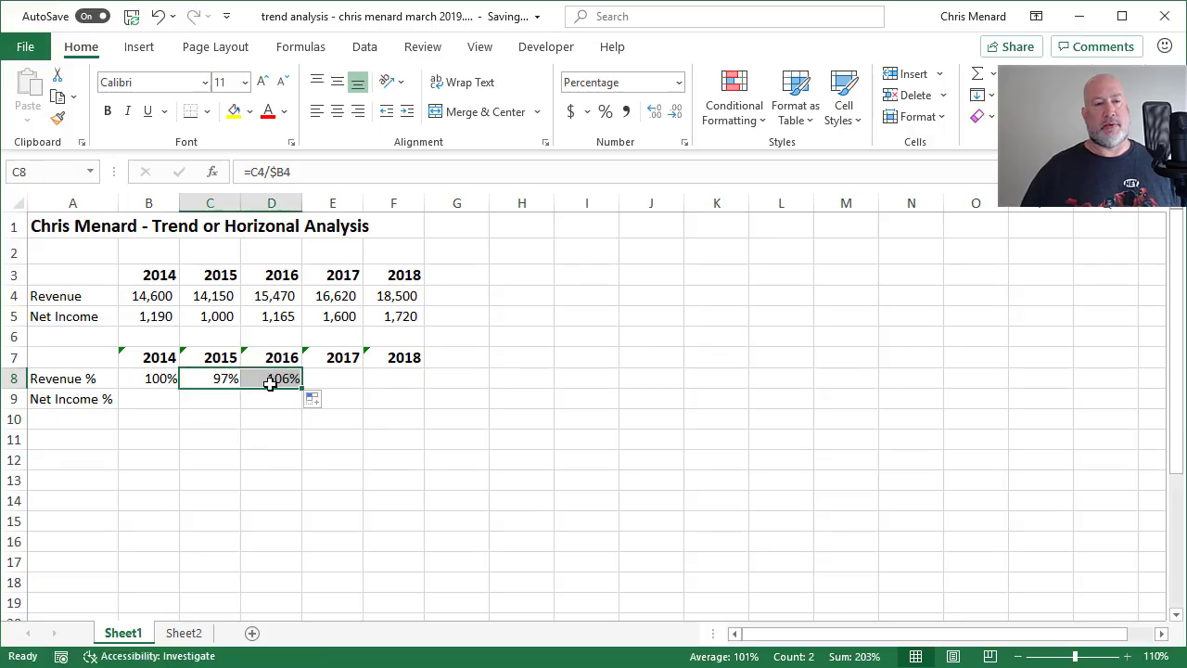
click(270, 383)
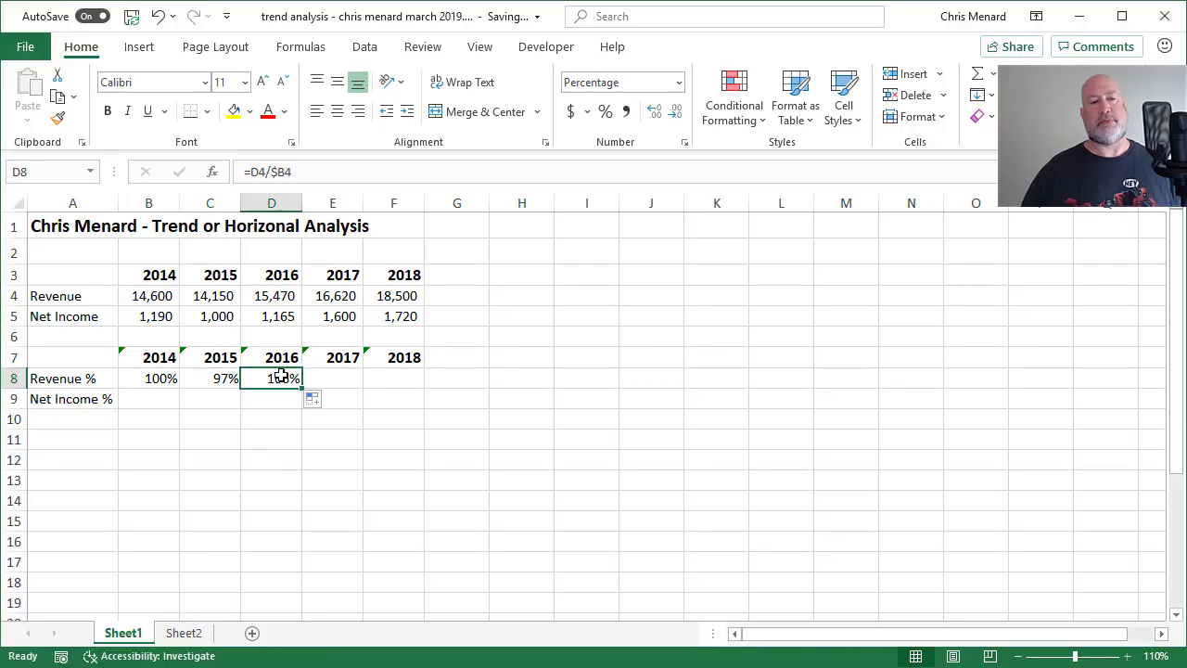
double_click(275, 380)
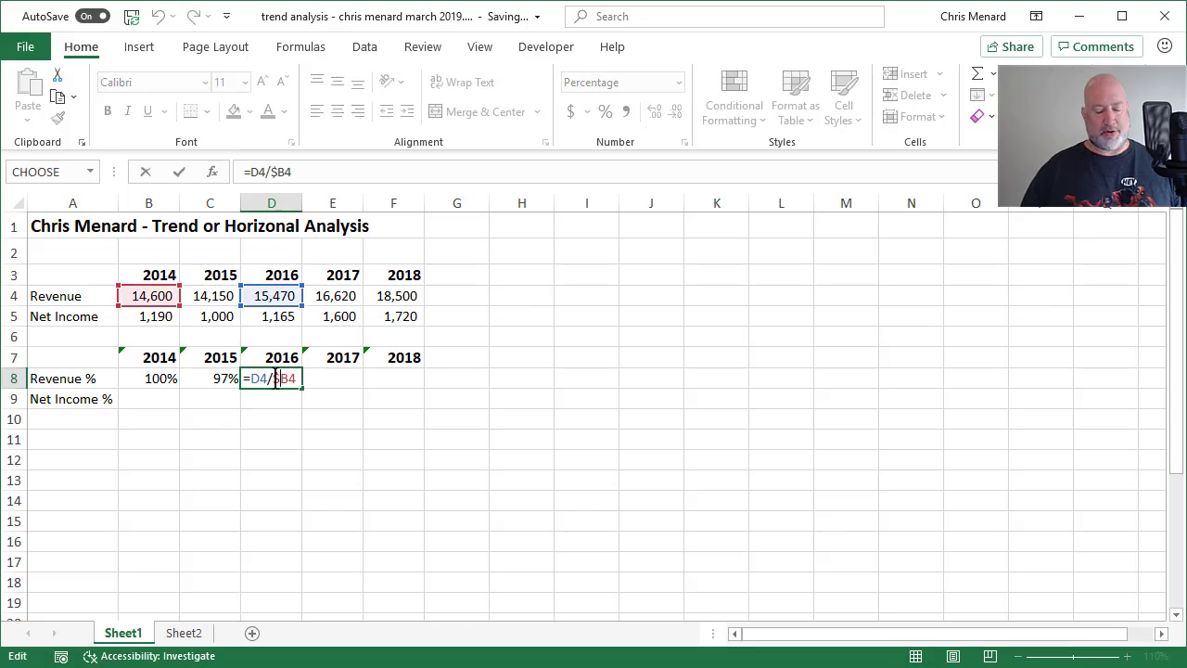
key(Escape)
- Fill the B8 formula across to F8 and down through row 9 for net income
click(147, 381)
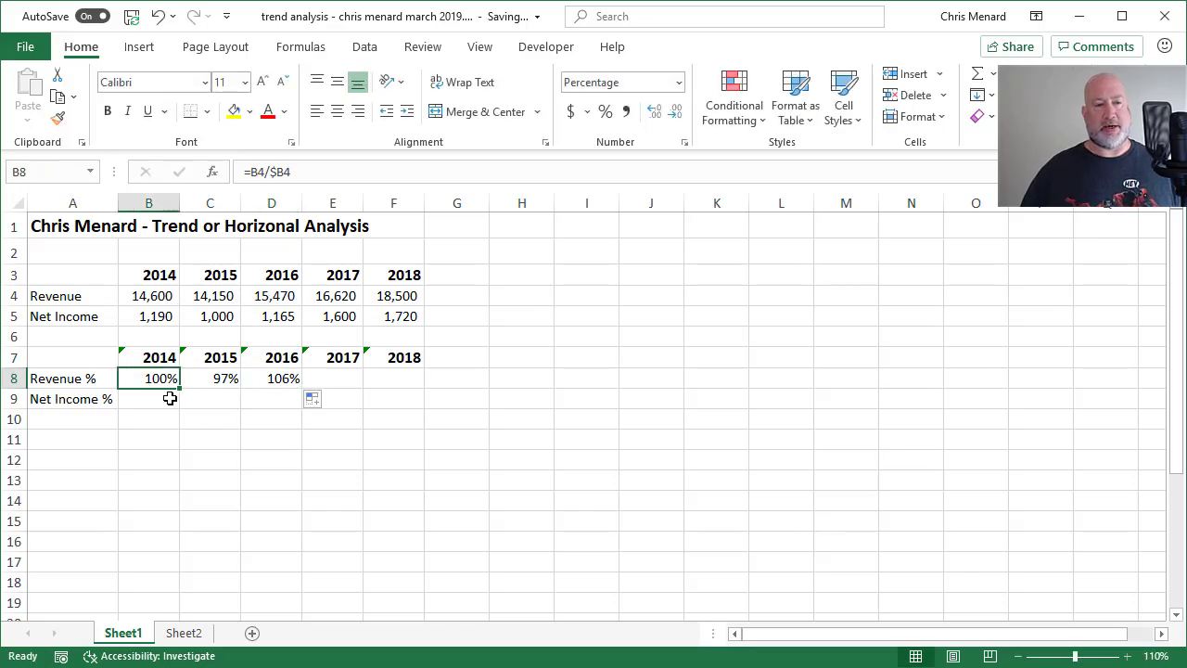
drag(177, 388, 397, 392)
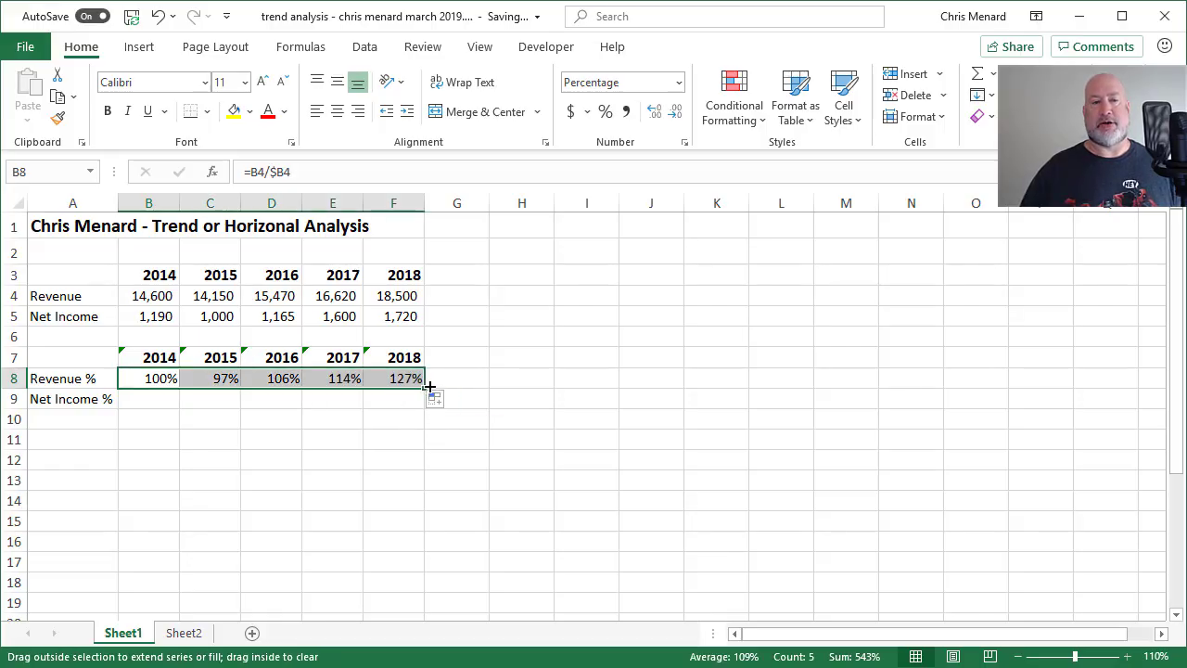
drag(429, 386, 432, 400)
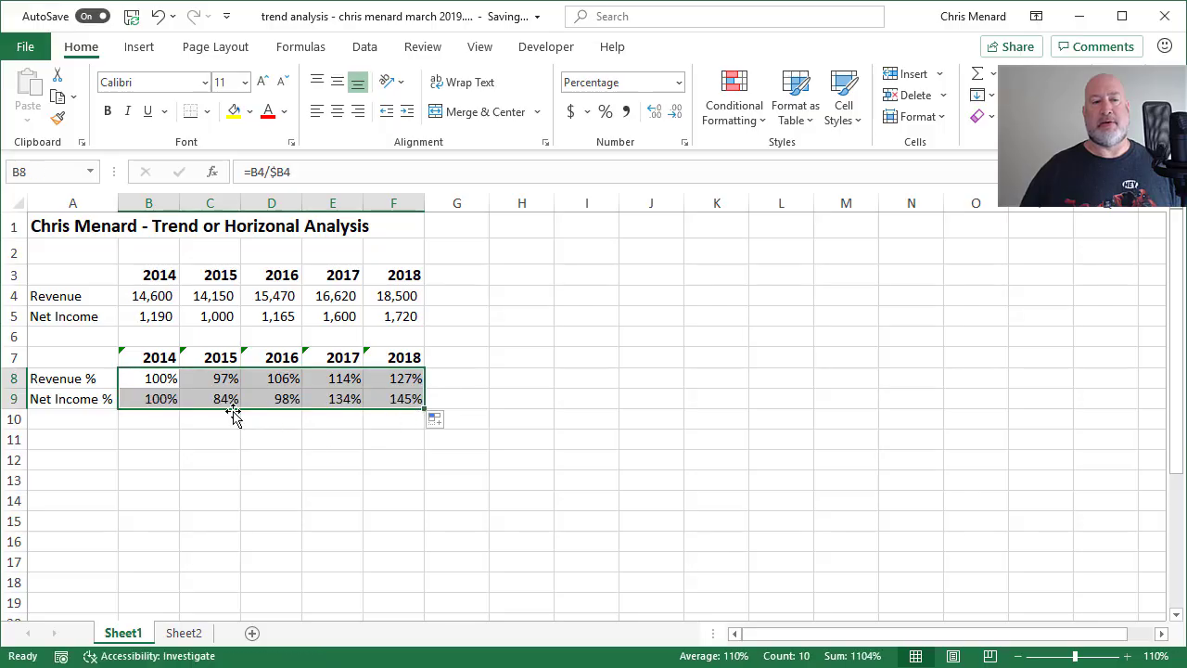
- Inspect the net income percentage formulas in B9 and C9 to check their base-year references
click(157, 399)
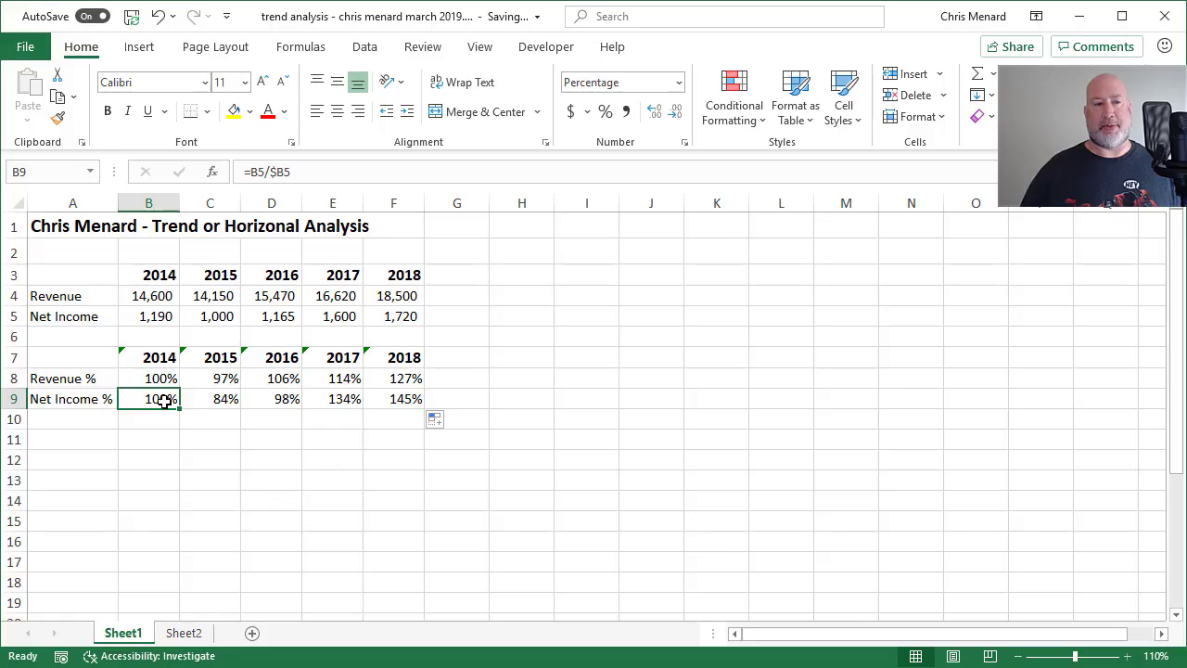
double_click(164, 401)
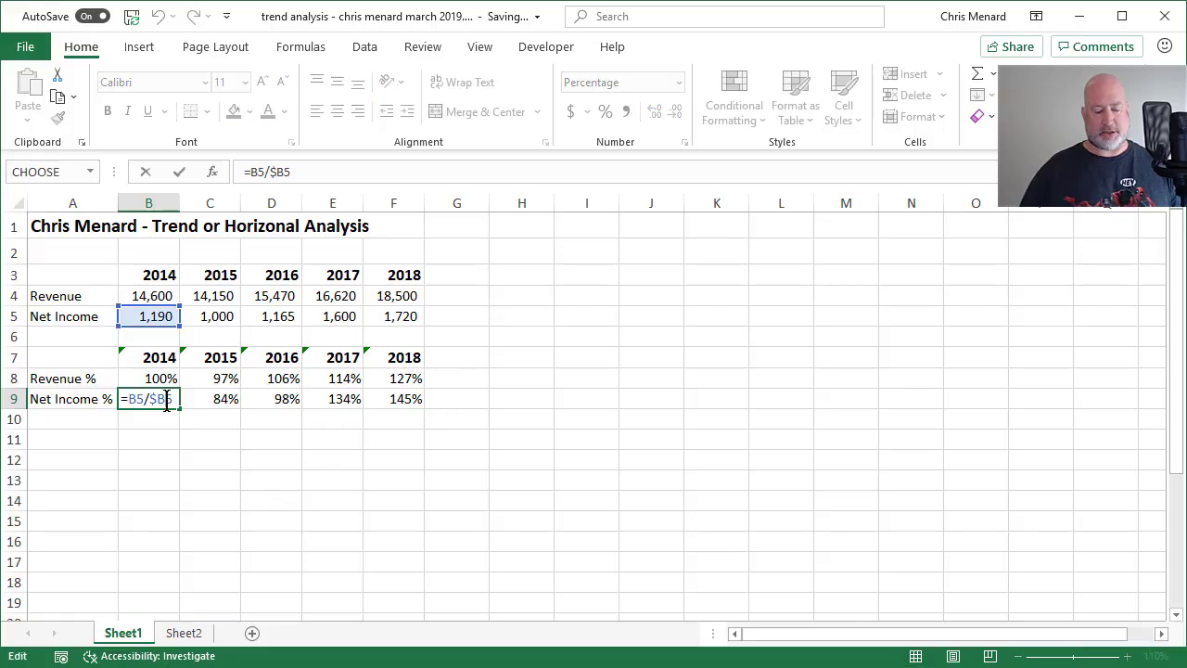
key(Escape)
click(205, 400)
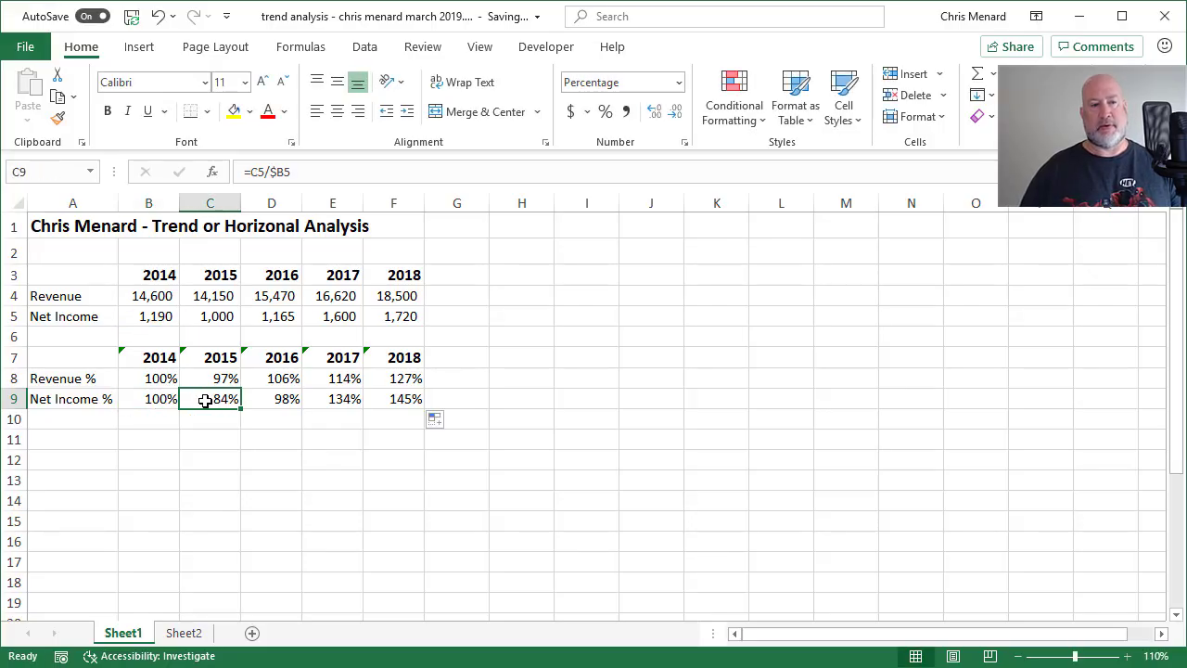
- Check which cells the 2015 net income percentage formula in C9 references, leaving the formula as it is
double_click(205, 399)
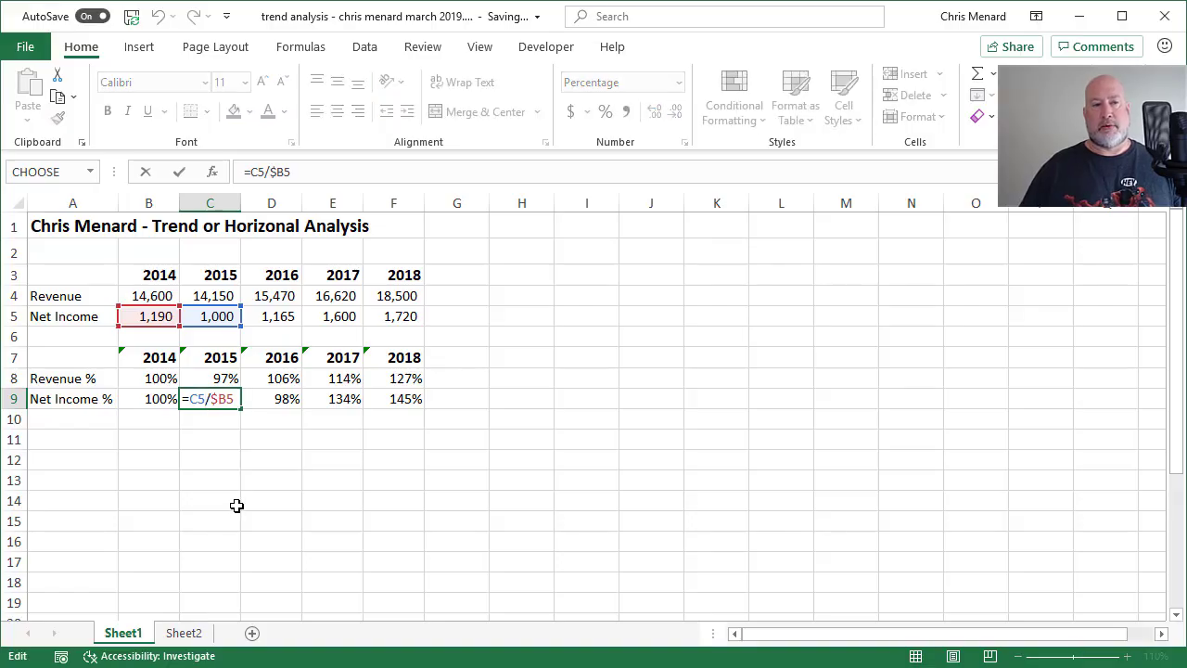
key(Escape)
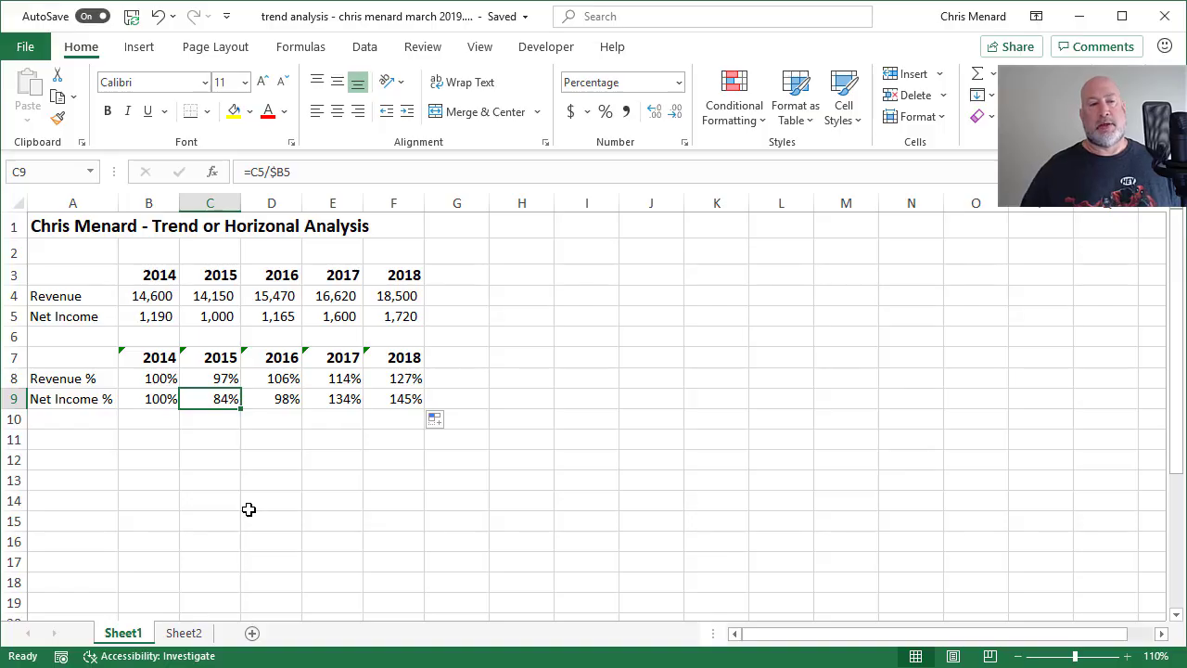
- Create a default clustered column chart from the revenue and net income data in A3:F5 and move it clear of both tables
click(110, 272)
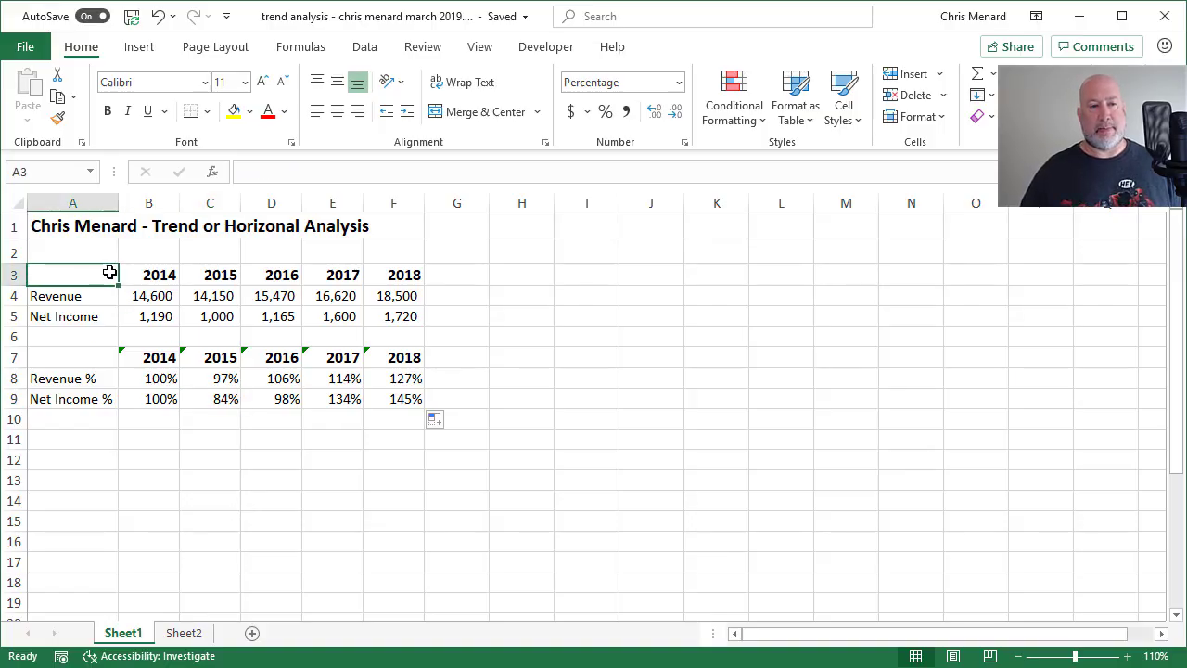
drag(109, 271, 397, 315)
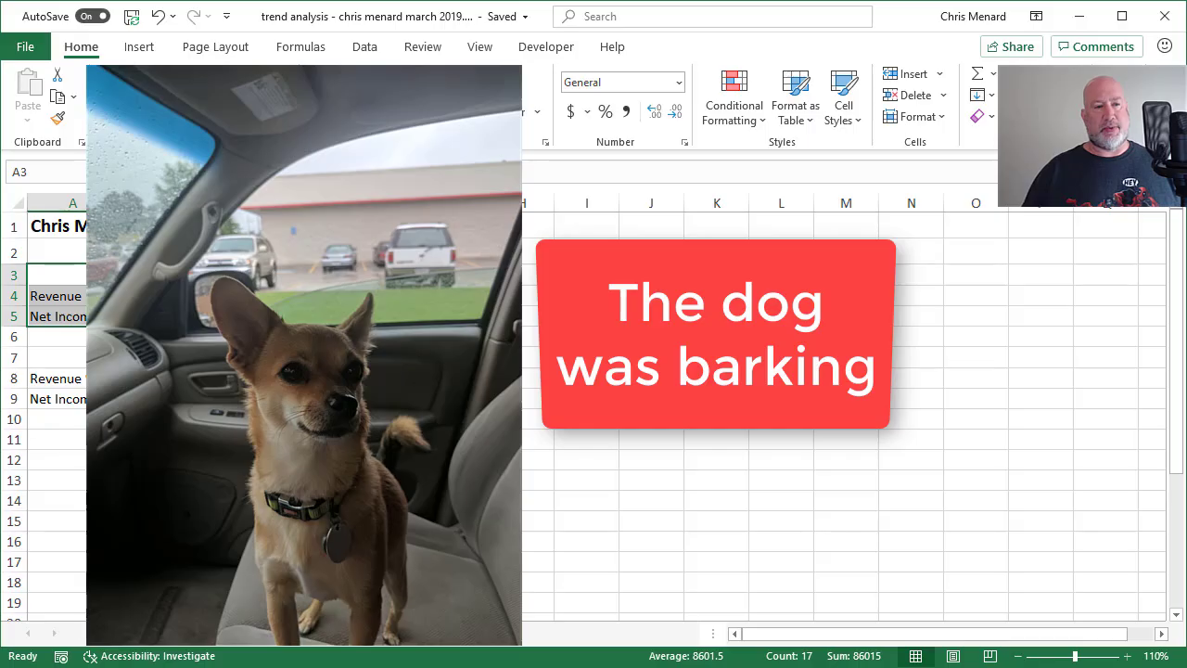
key(alt+F1)
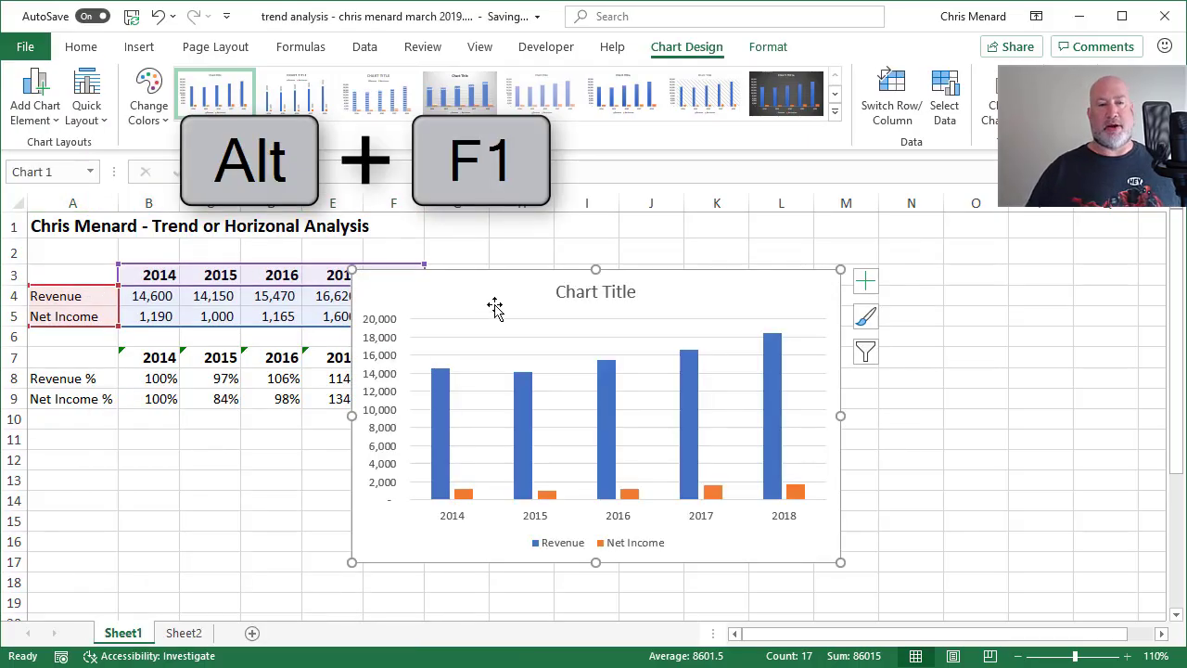
drag(490, 310, 812, 244)
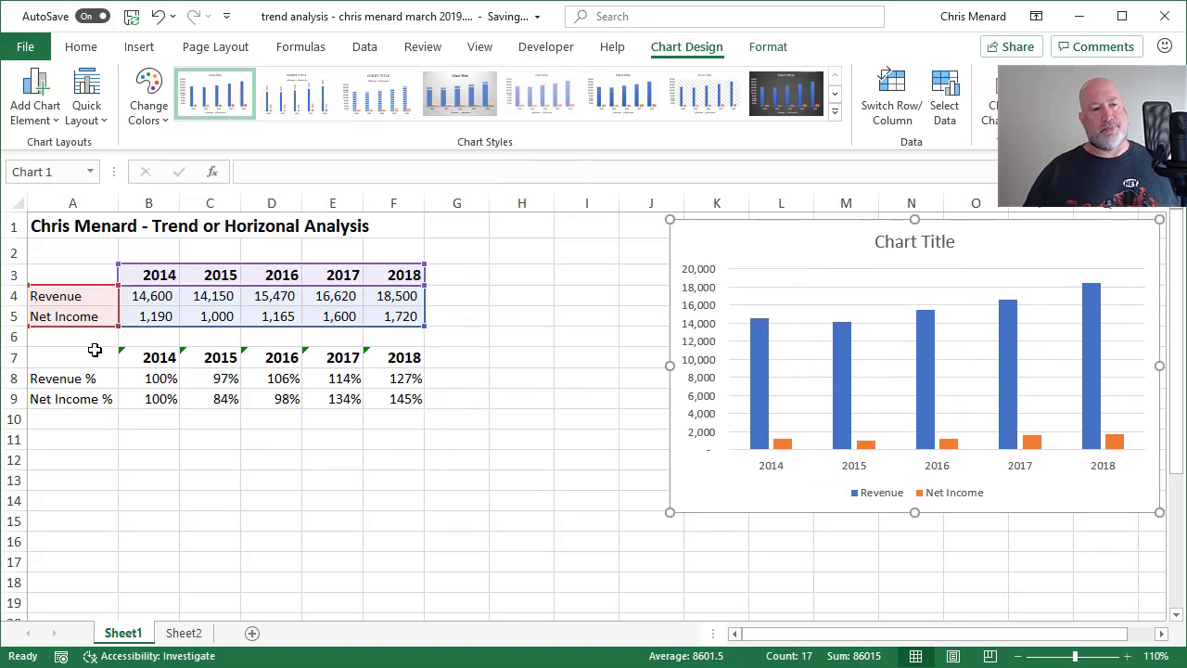
- Try a separate column chart of the percentage table A7:F9 beside the first chart, and remove it
drag(93, 357, 410, 396)
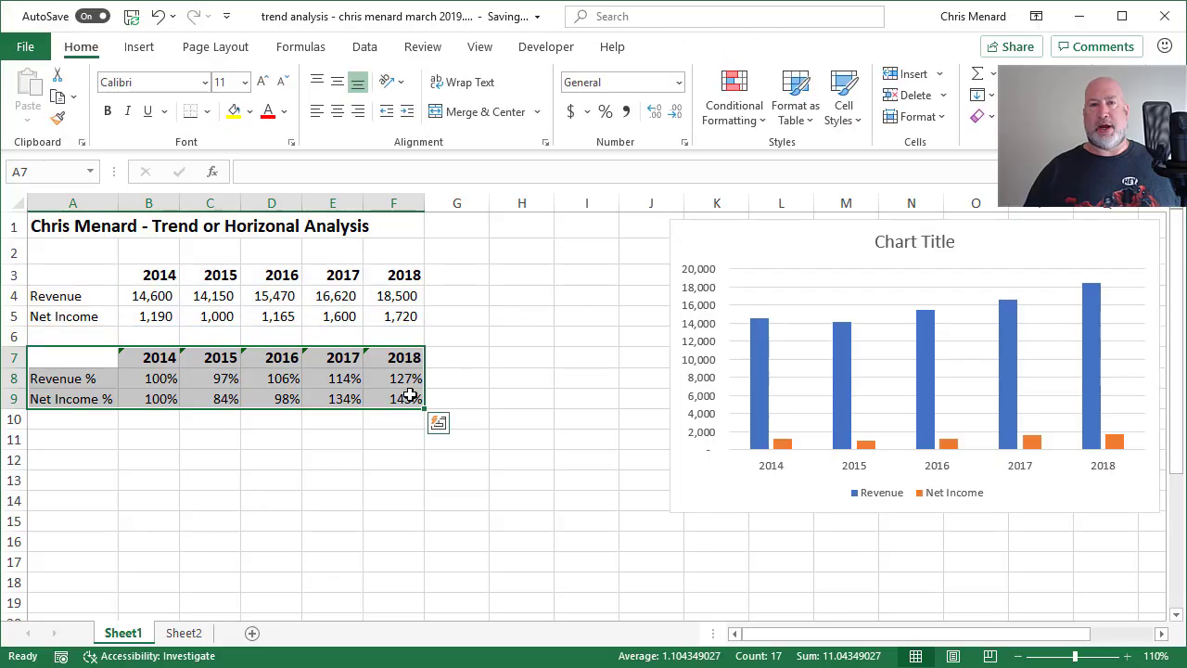
key(alt+F1)
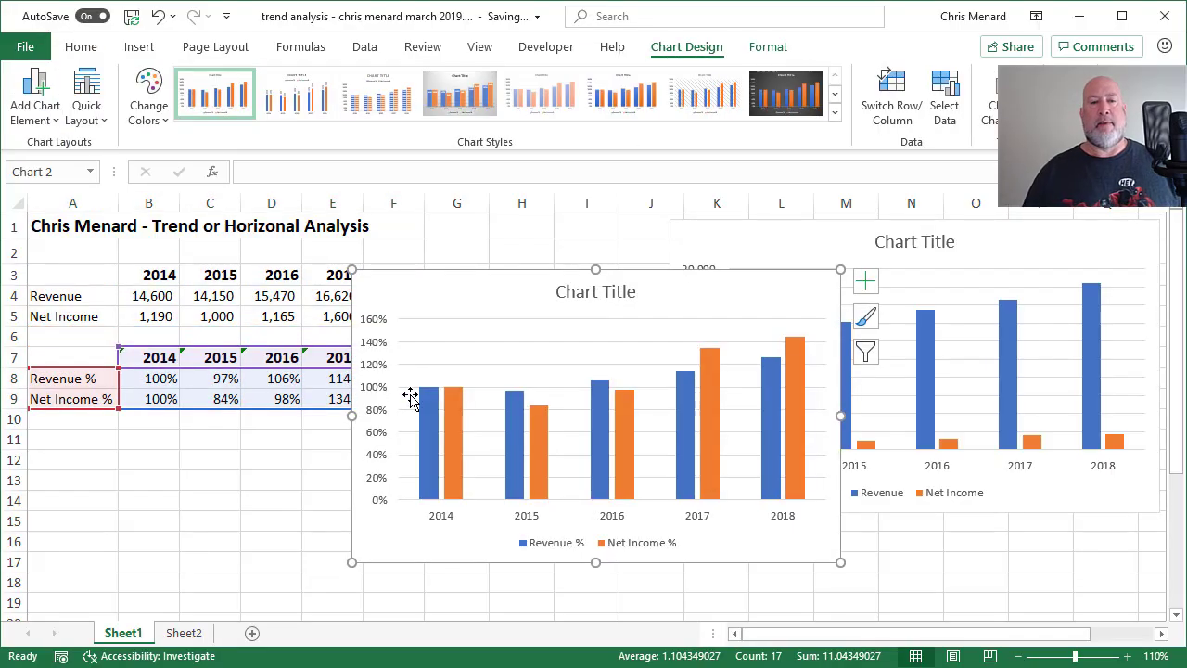
drag(527, 291, 340, 240)
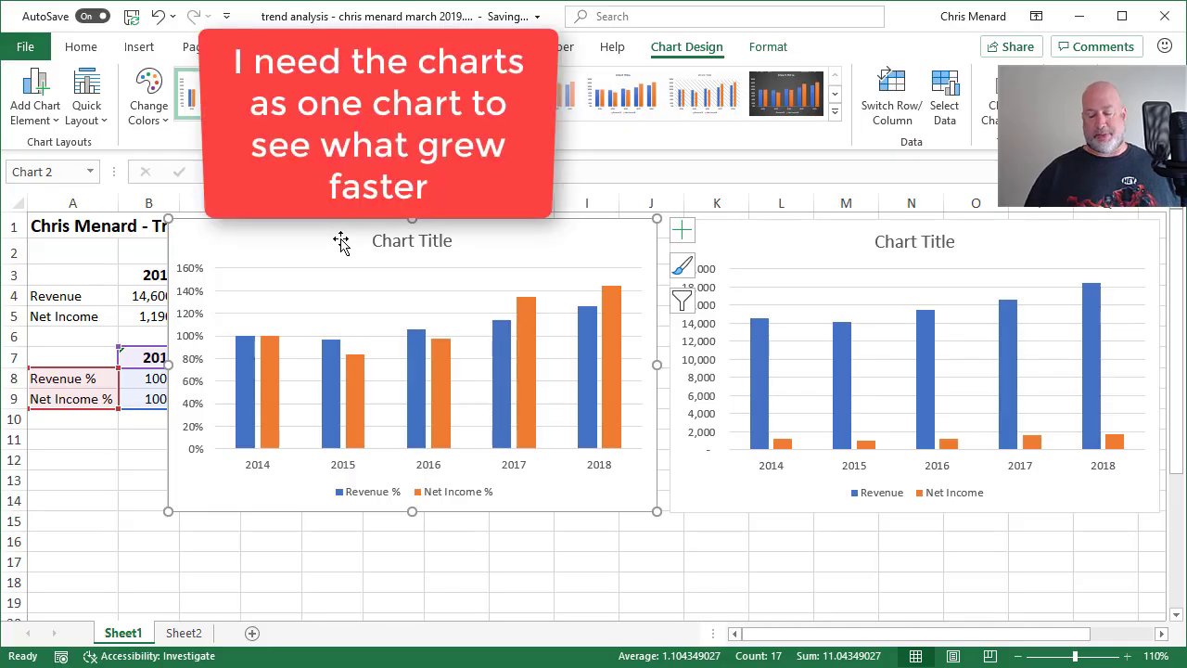
key(Delete)
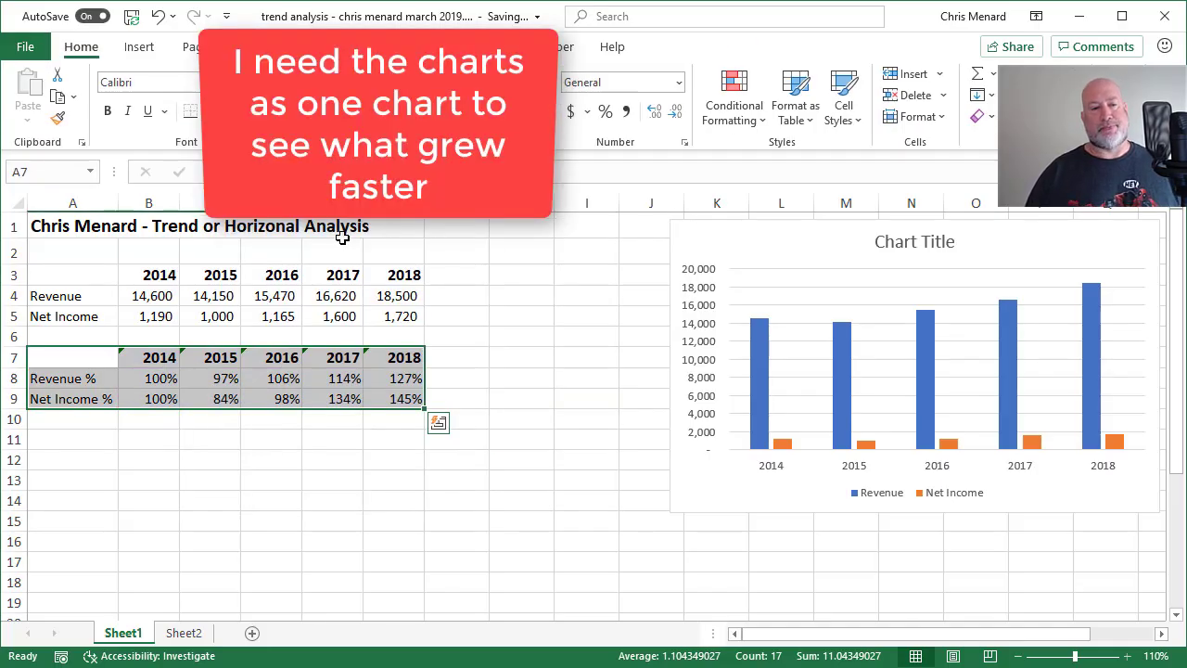
- Copy the percentage table A7:F9 into the revenue chart as additional series, and reposition and enlarge the chart beside the tables
right_click(343, 379)
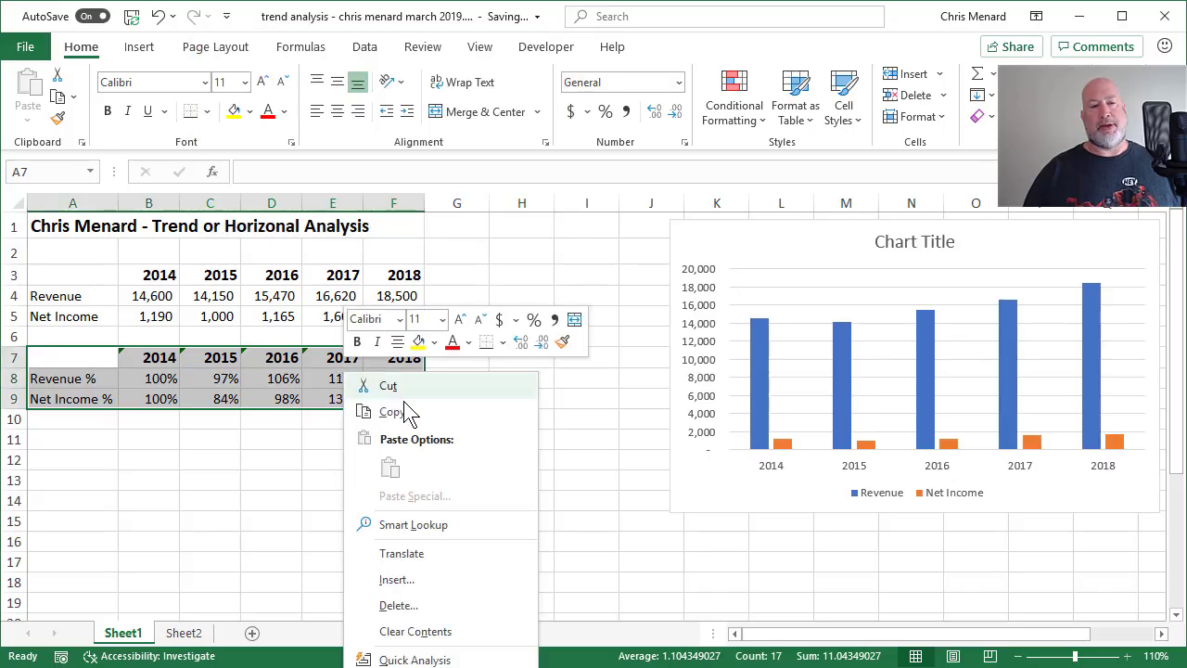
click(408, 416)
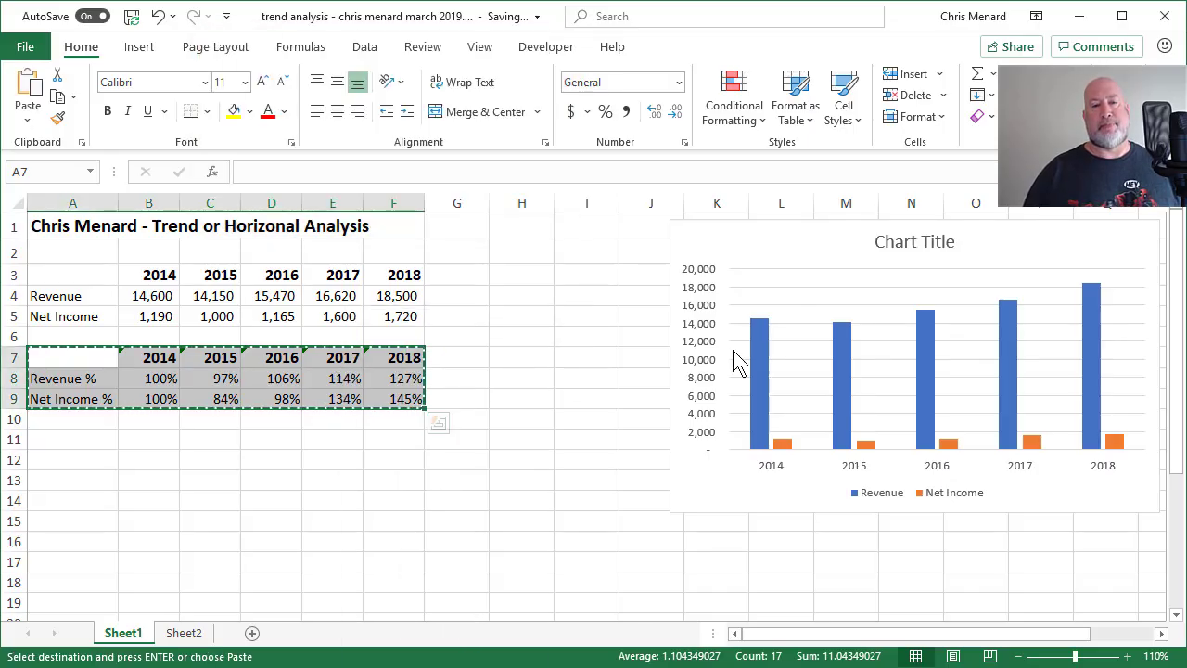
click(799, 245)
right_click(801, 246)
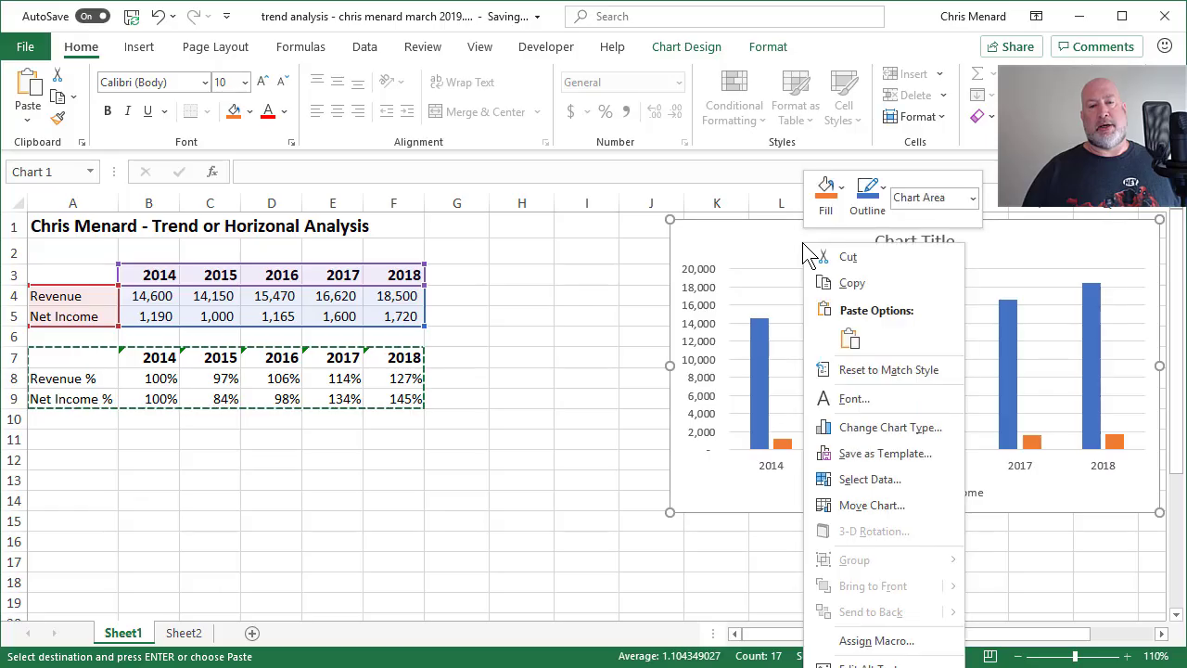
click(850, 339)
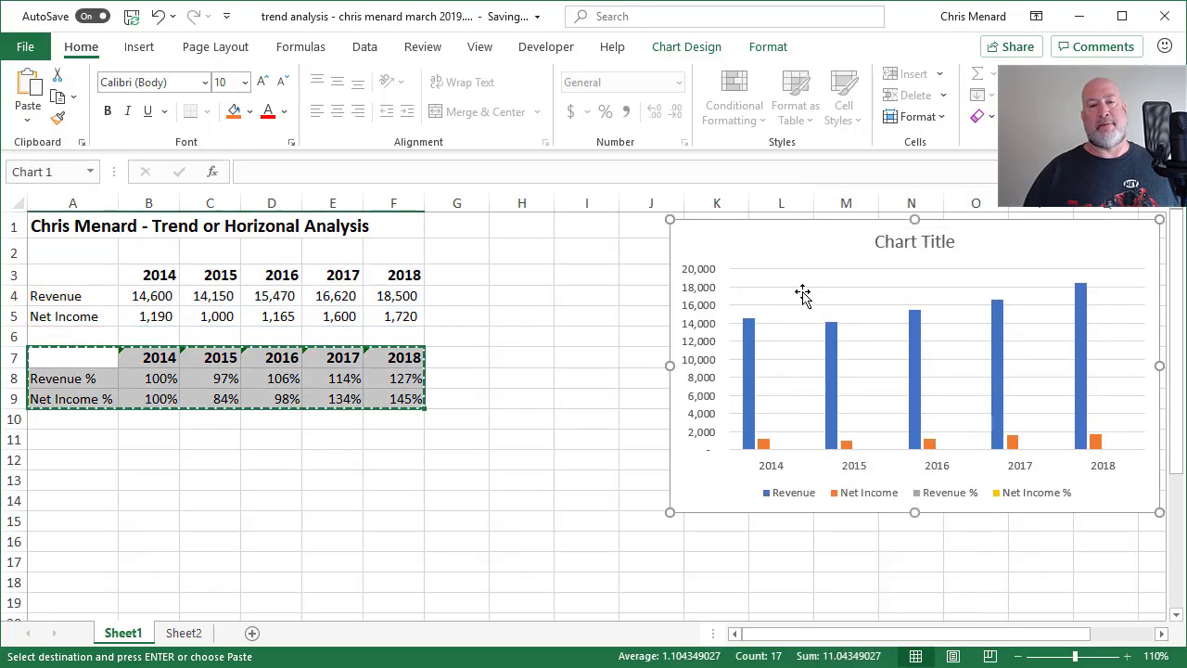
drag(777, 249, 552, 245)
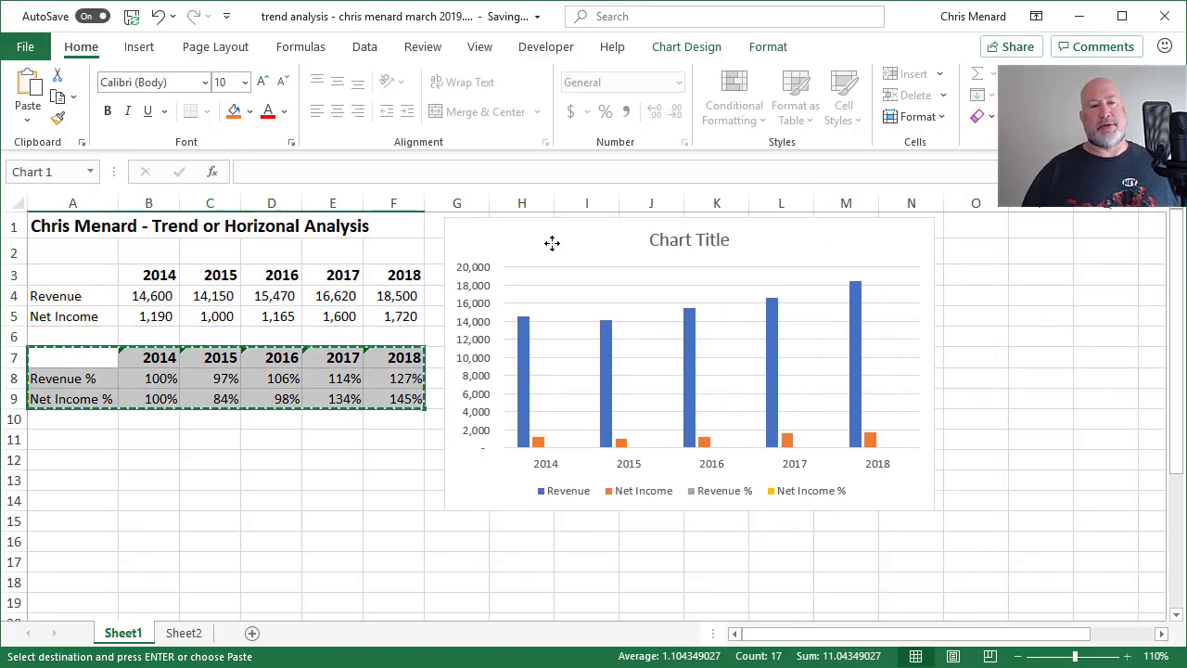
drag(934, 510, 1116, 582)
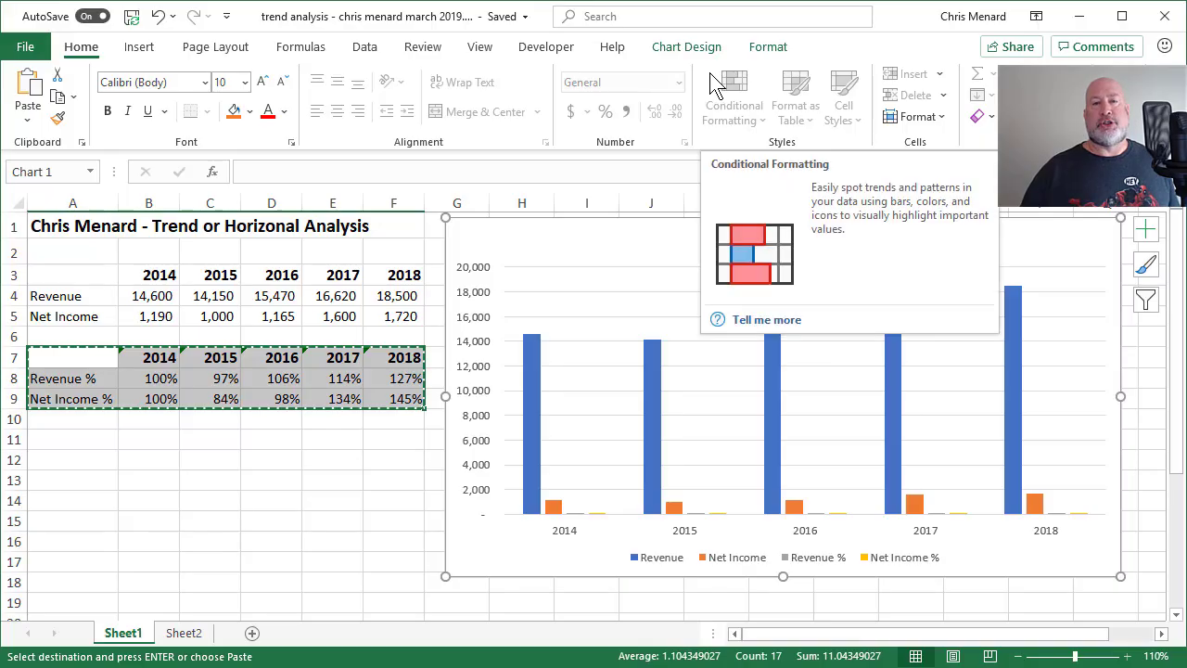
- Change the chart to a combo with Revenue and Net Income as clustered columns and both percentage series as lines on the secondary axis
click(710, 51)
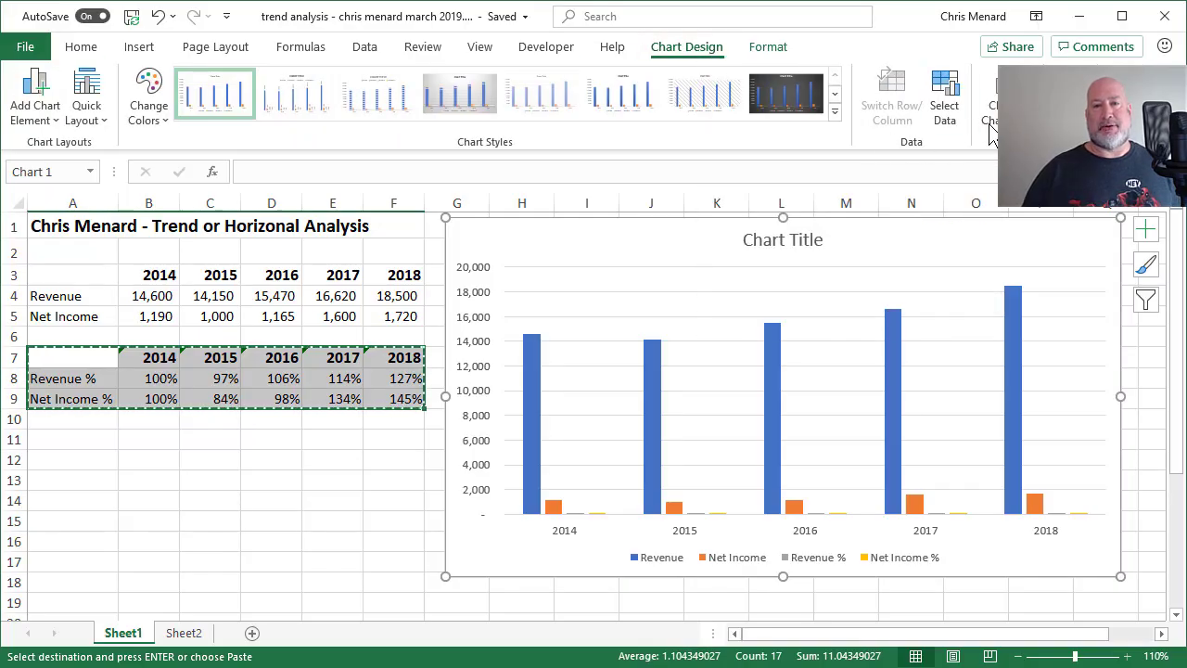
click(1010, 102)
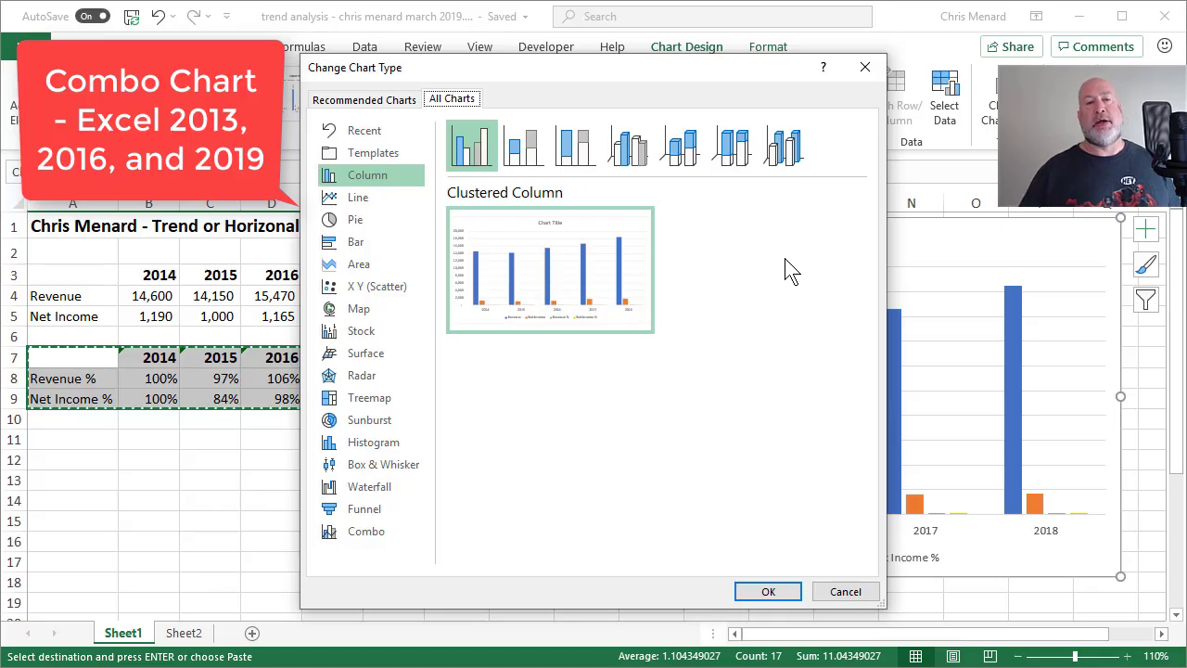
click(357, 538)
drag(857, 480, 860, 501)
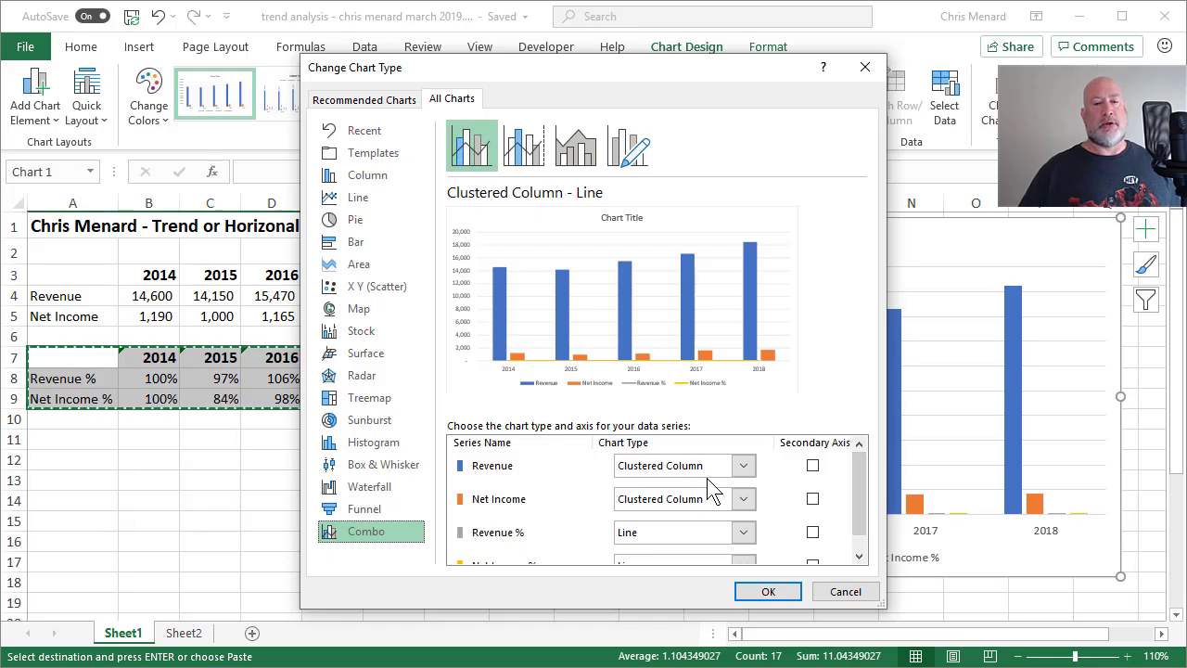
drag(861, 522, 860, 541)
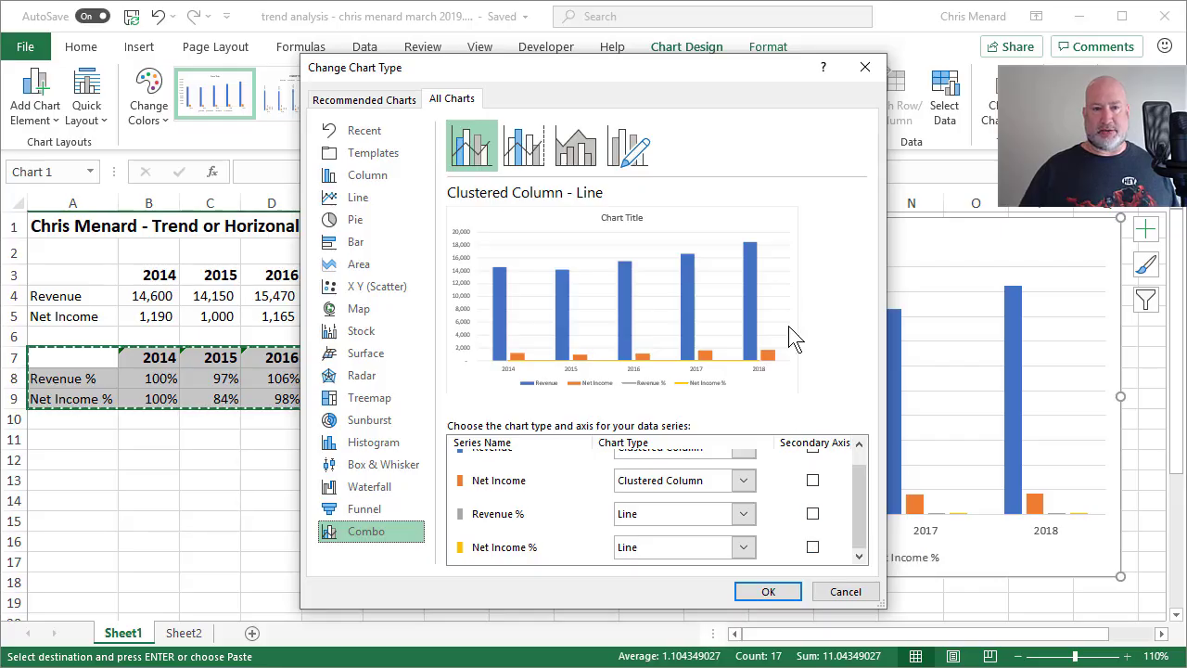
click(812, 515)
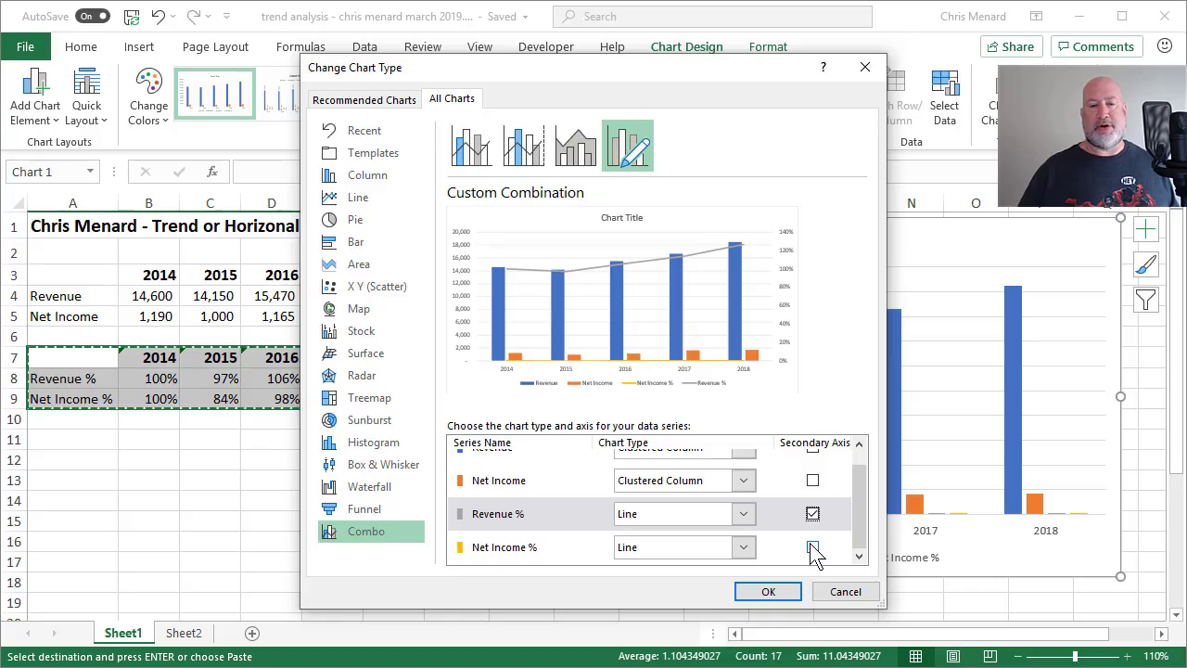
click(813, 547)
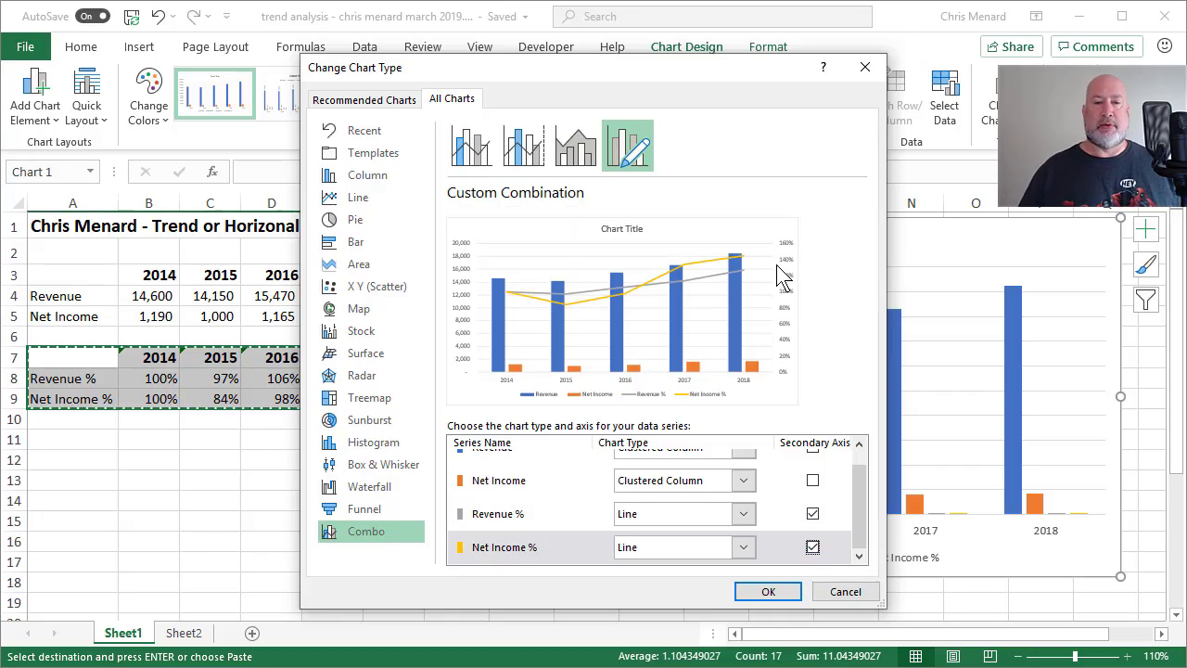
click(770, 591)
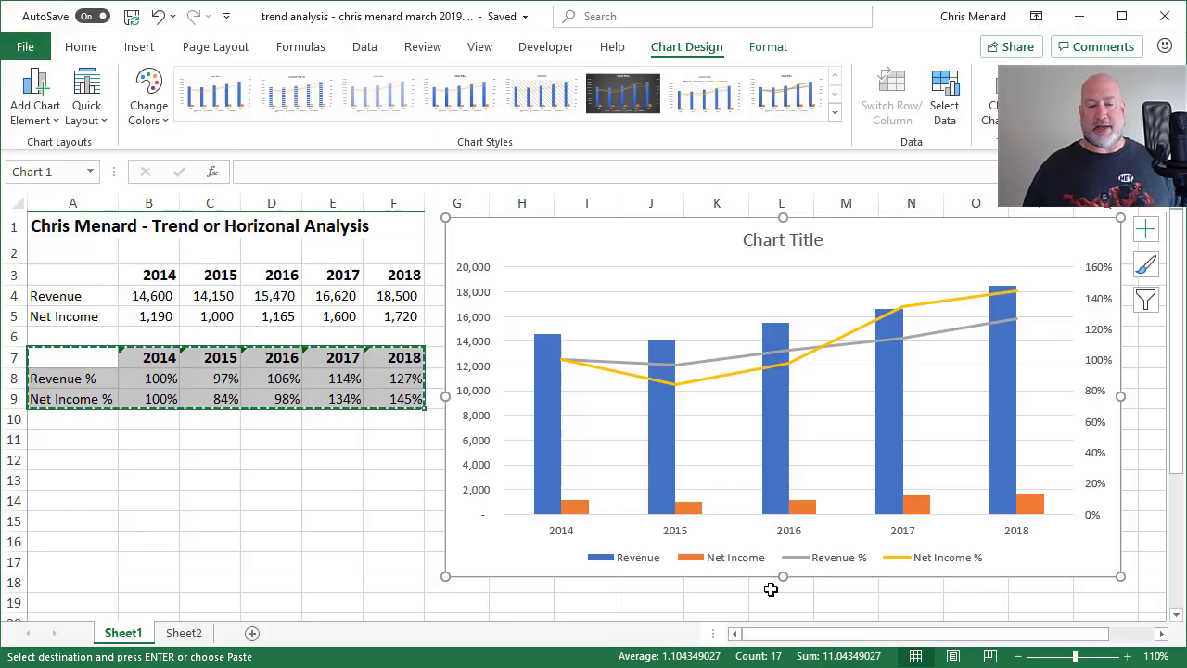
key(Escape)
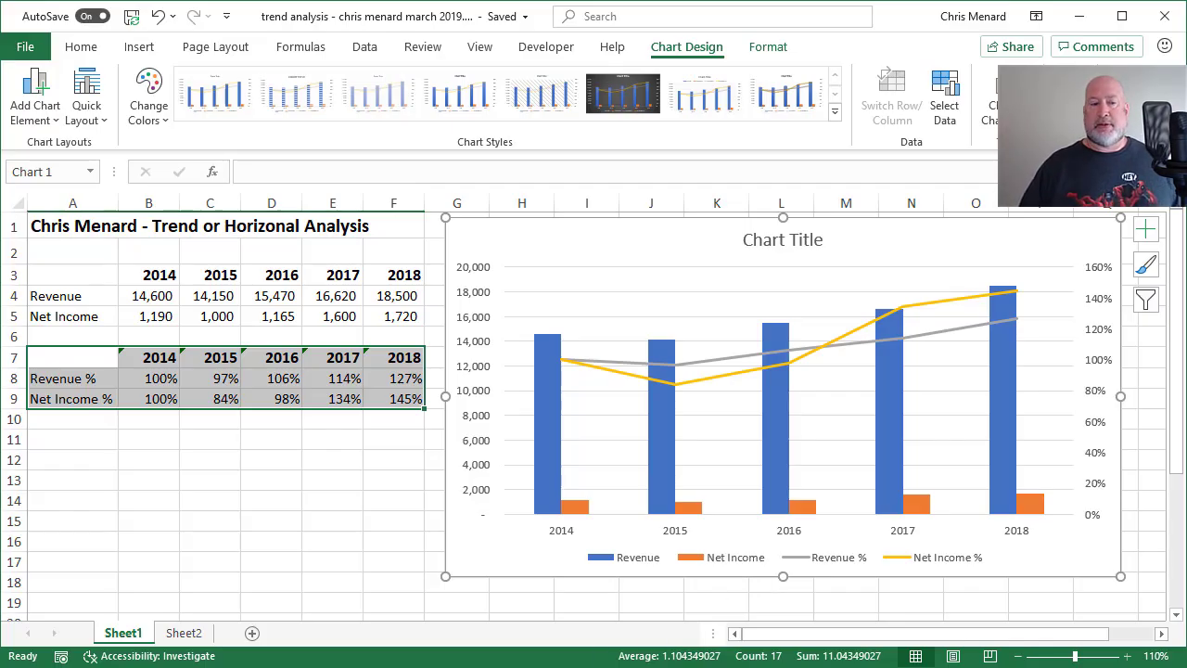
- Switch to the browser showing the YouTube video on vertical analysis of an income statement
key(alt+Tab)
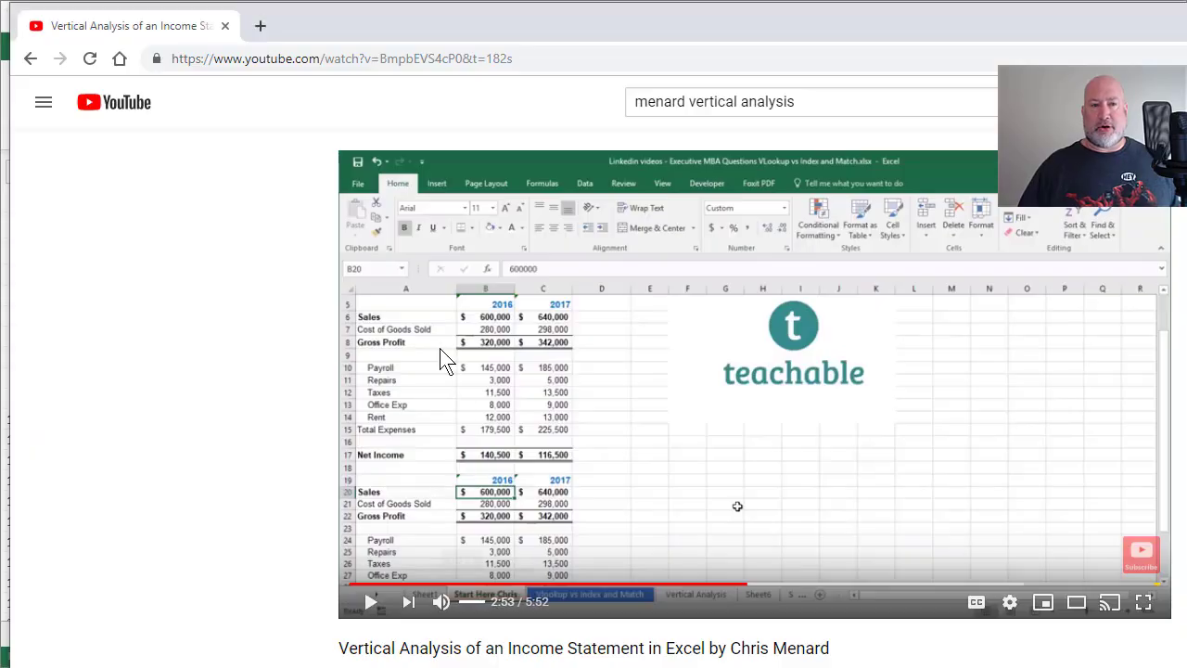